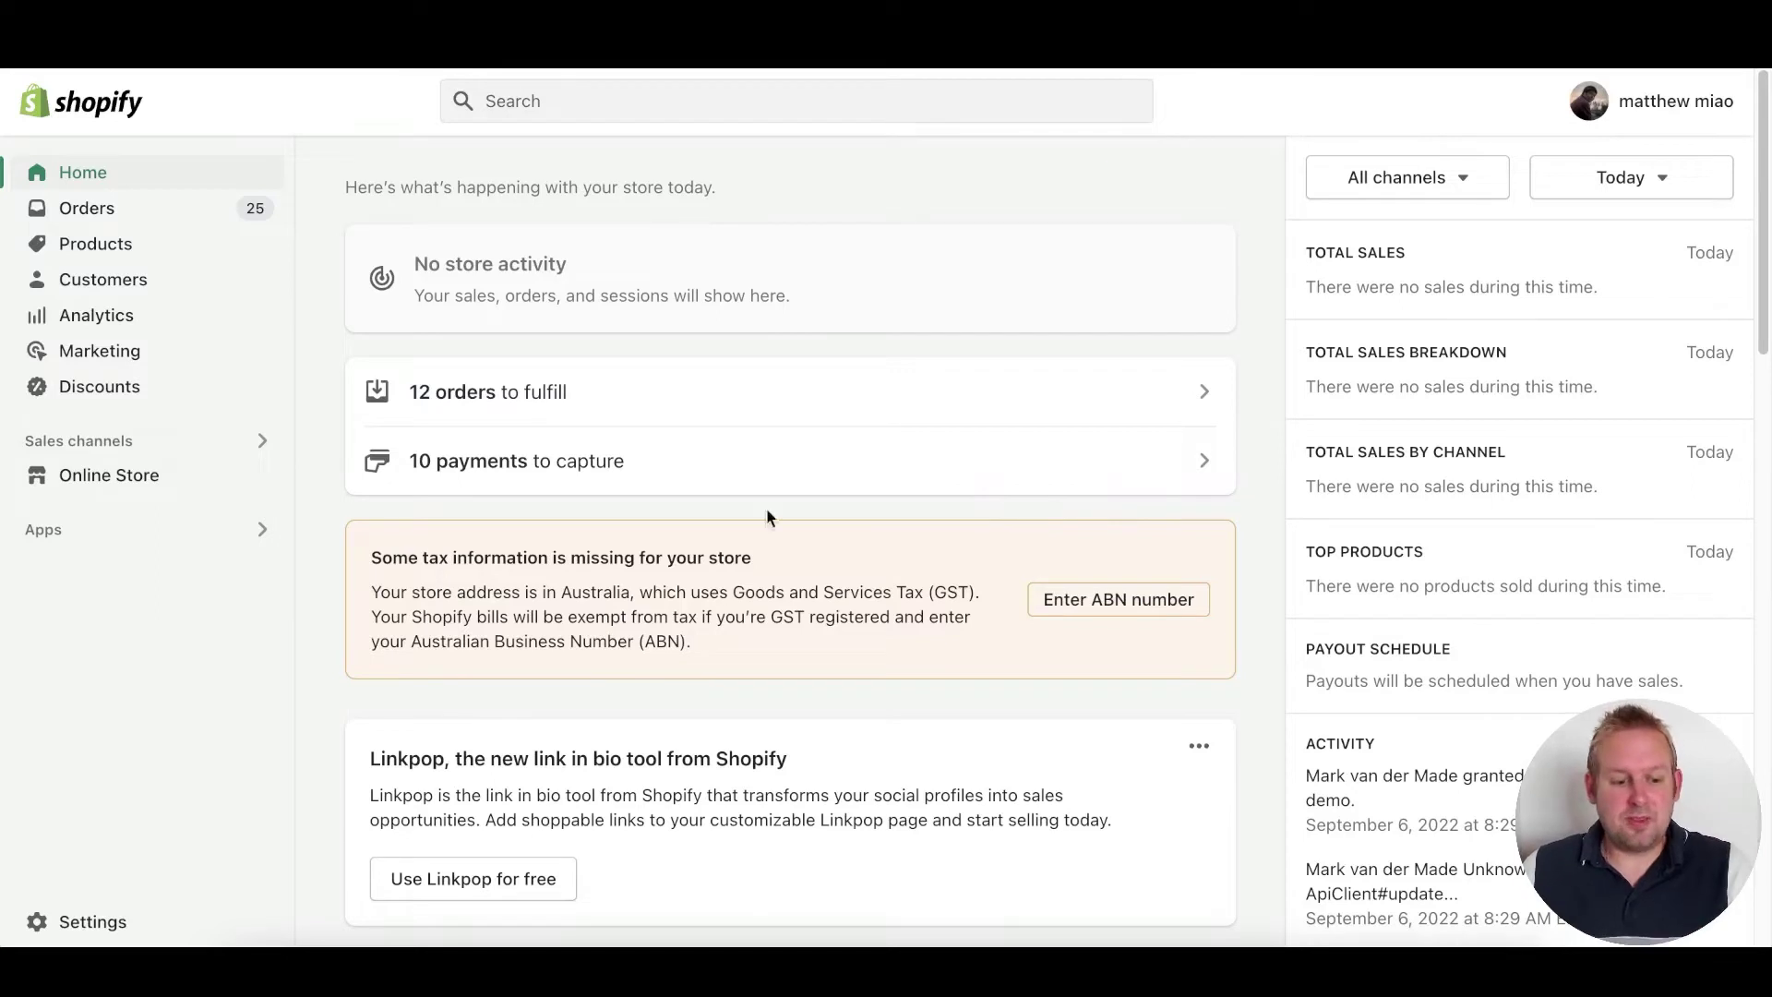
Go through App and sales channel settings to the store's App development page
{"action": "left_click", "coordinate": [36, 530]}
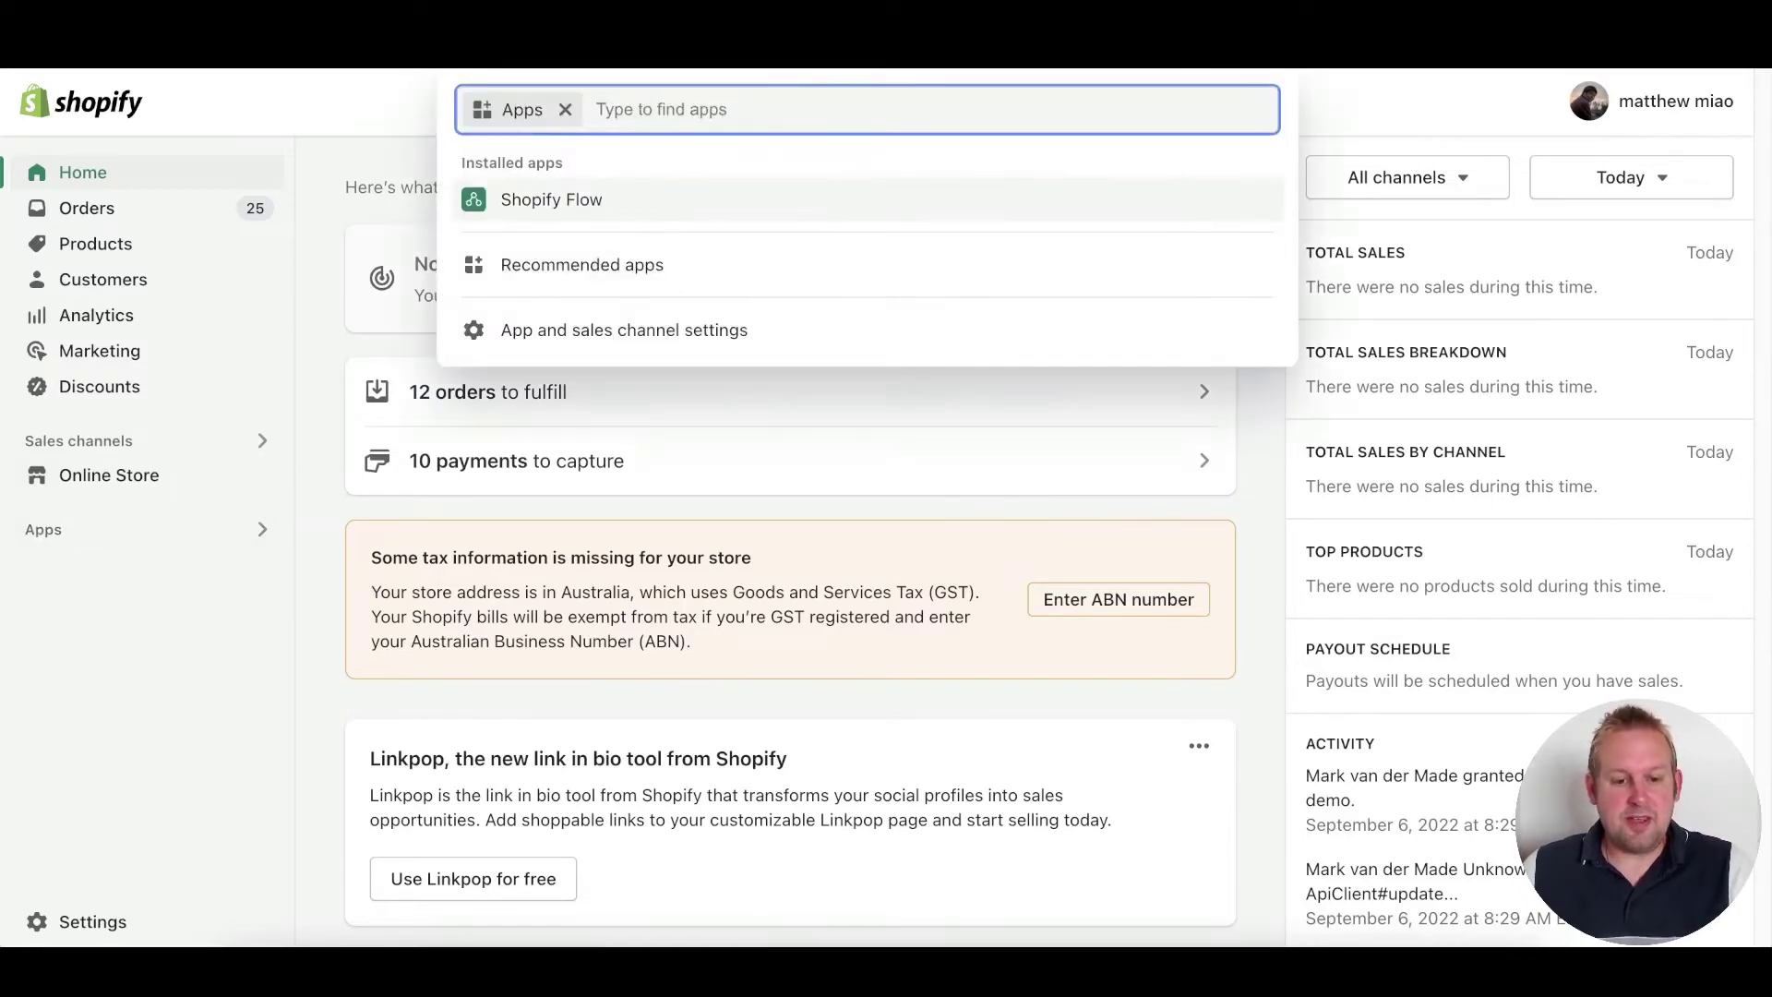
{"action": "left_click", "coordinate": [623, 333]}
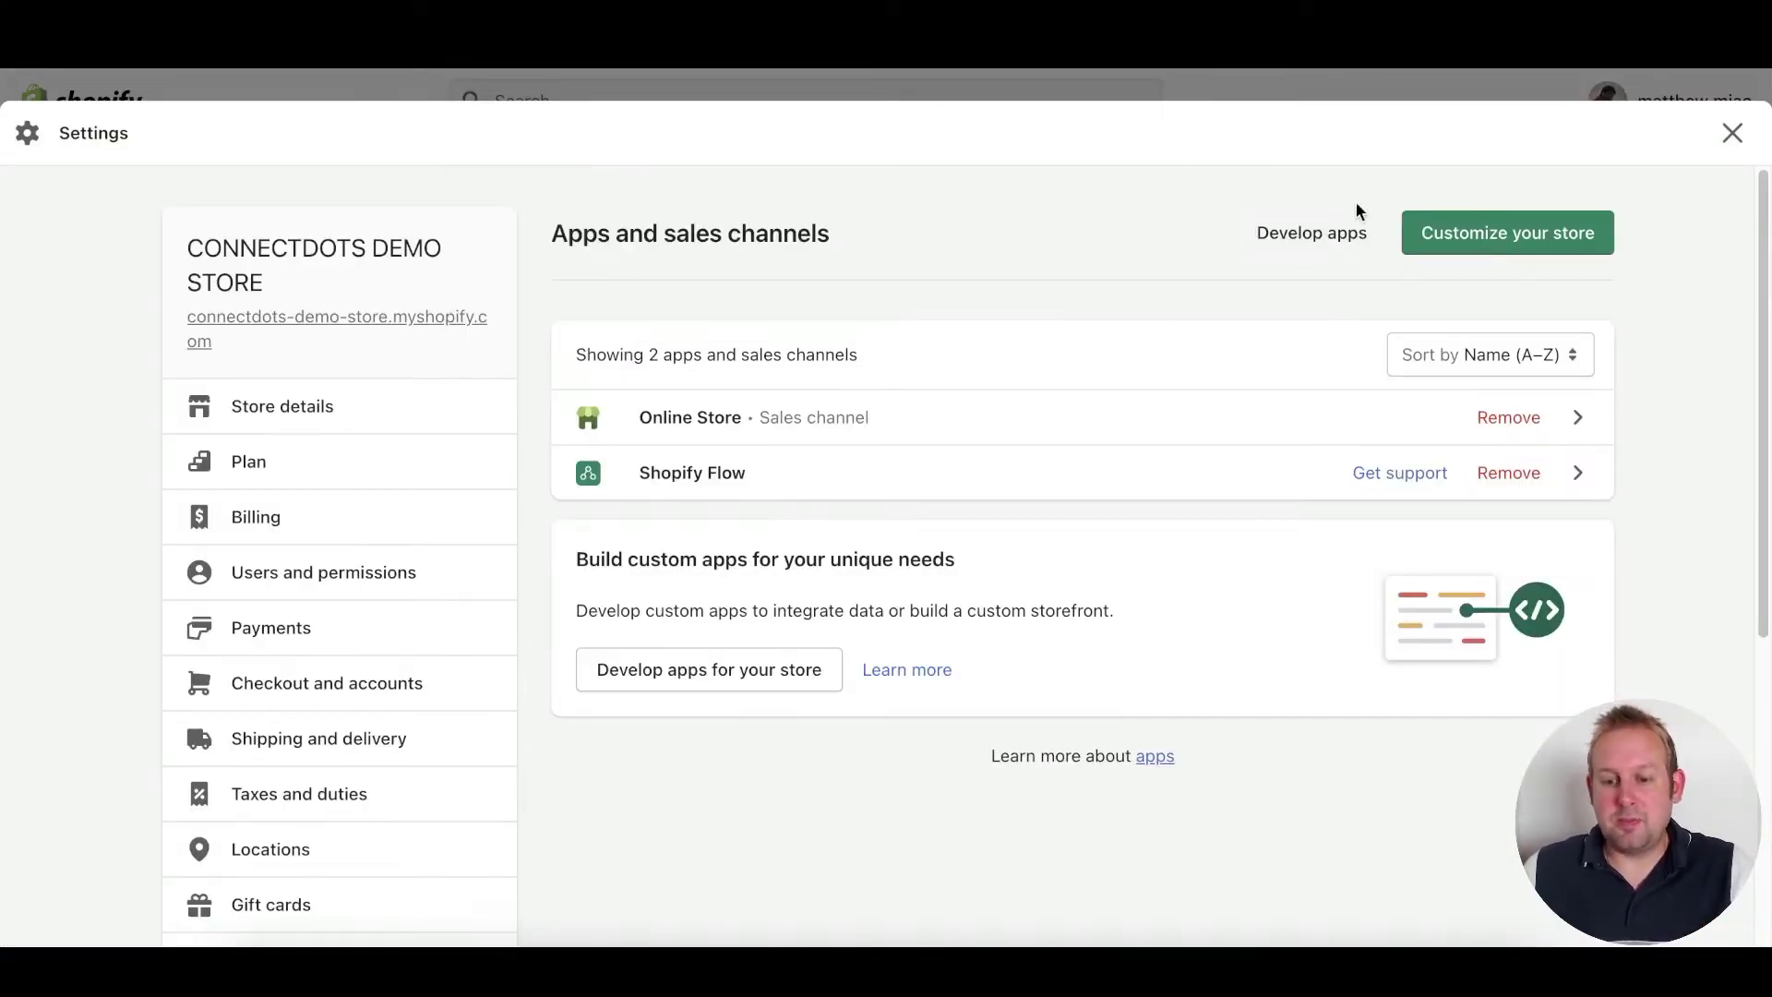
{"action": "left_click", "coordinate": [1293, 235]}
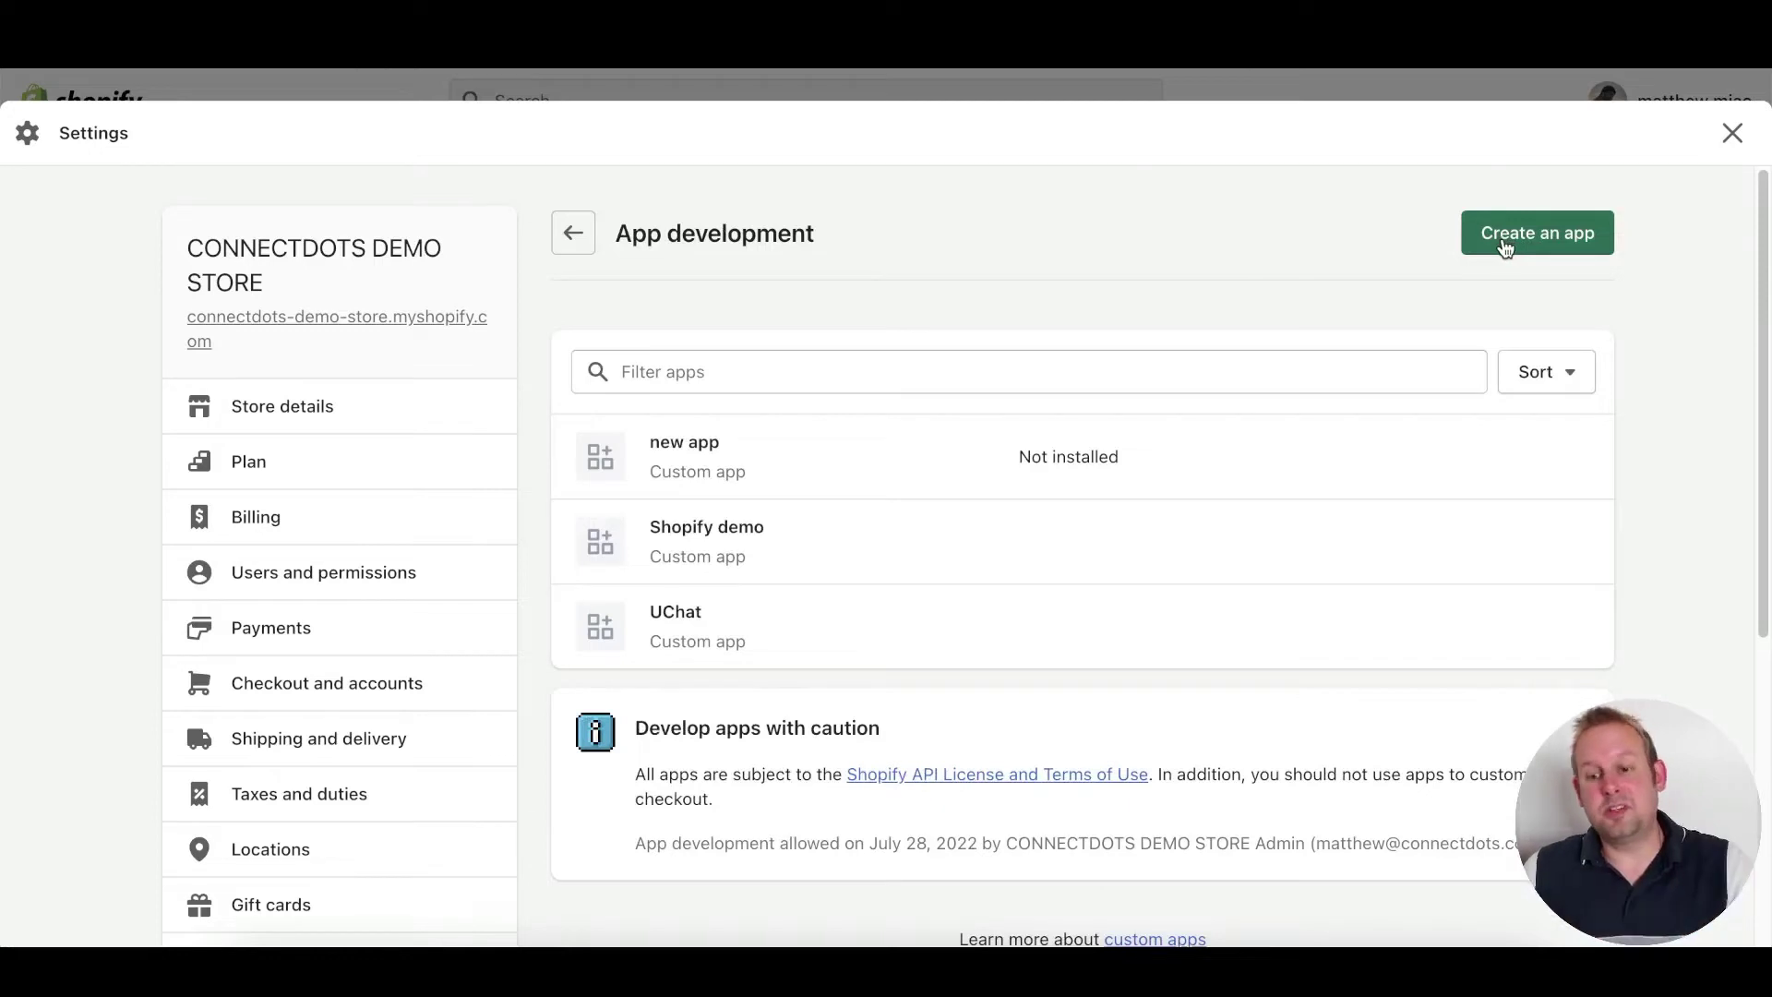
Create a new custom app with the name 'Uchat demo'
{"action": "left_click", "coordinate": [1506, 247]}
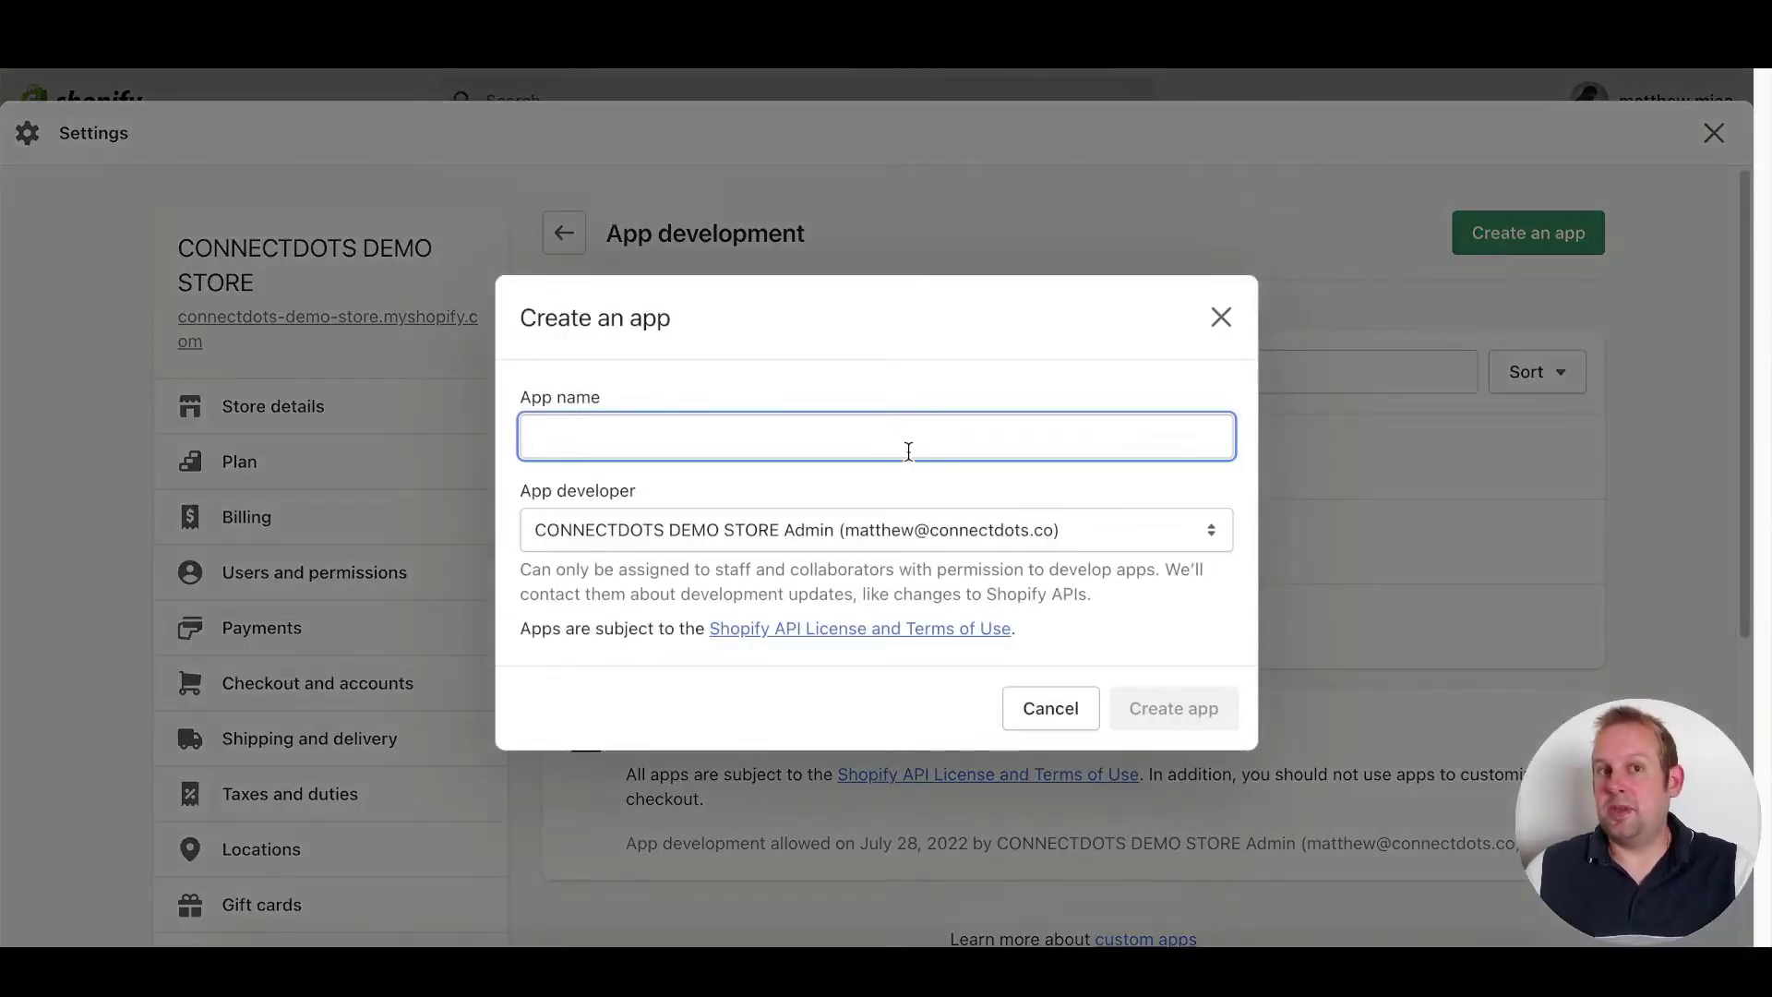
{"action": "type", "text": "Uchat d"}
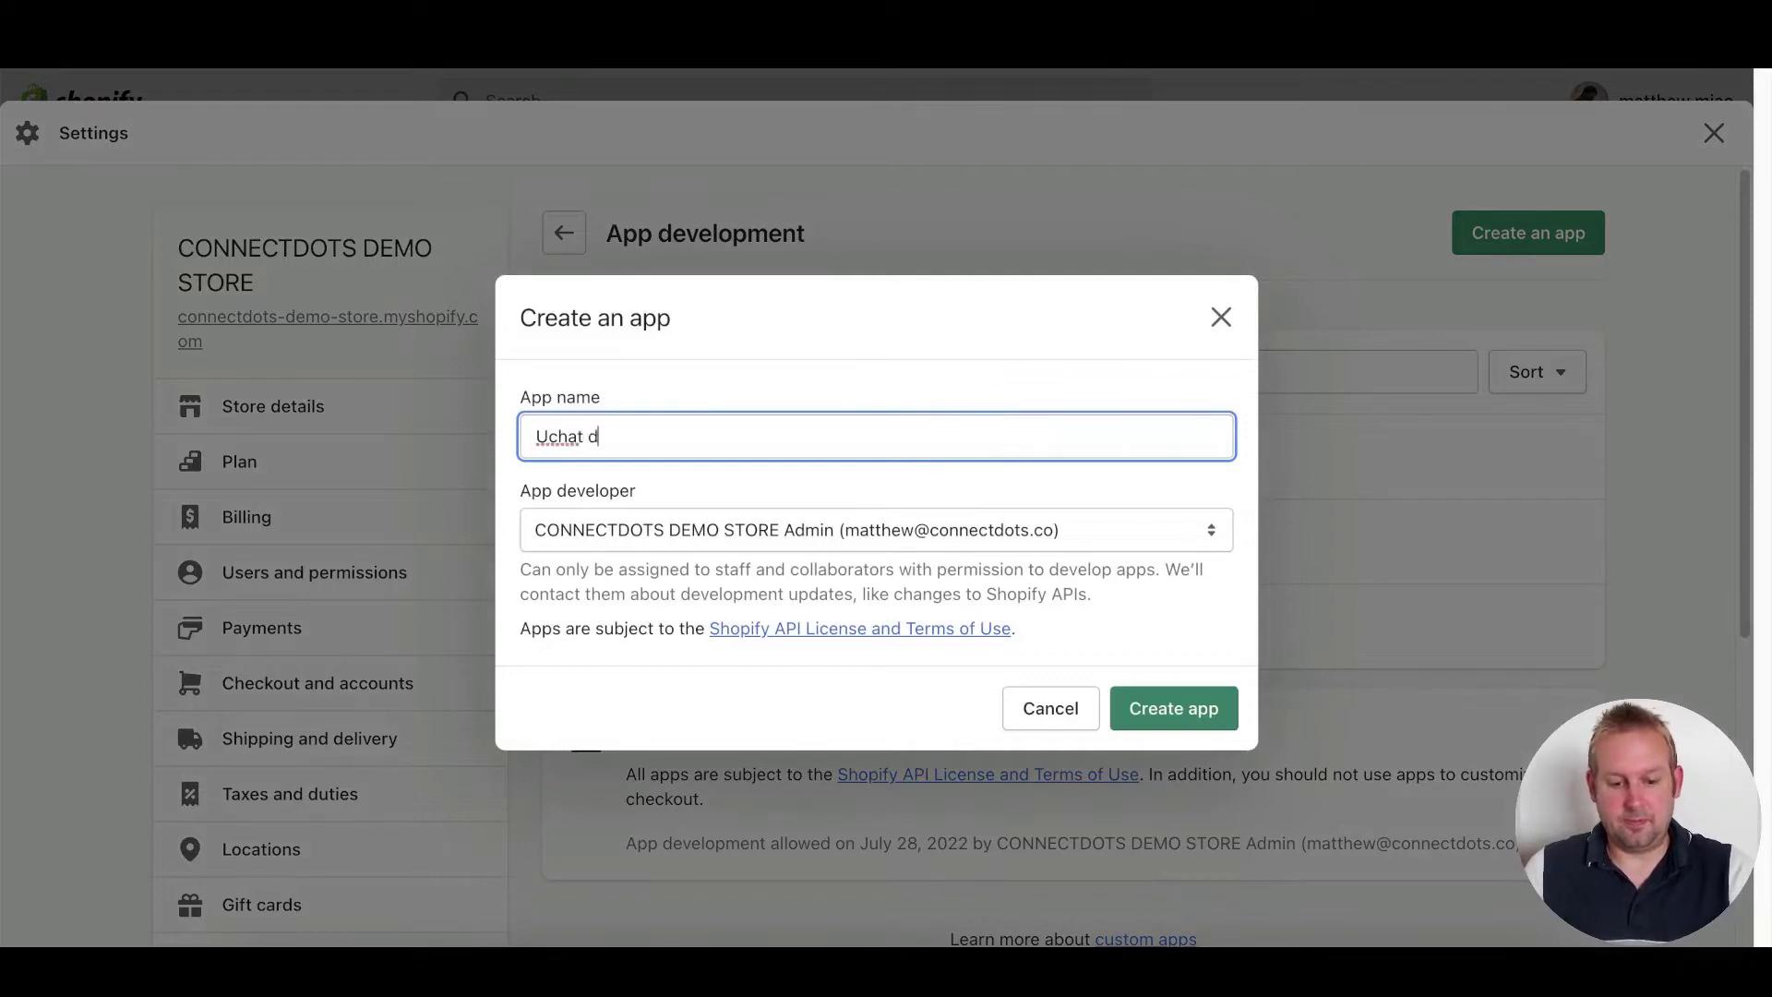
{"action": "type", "text": "emo"}
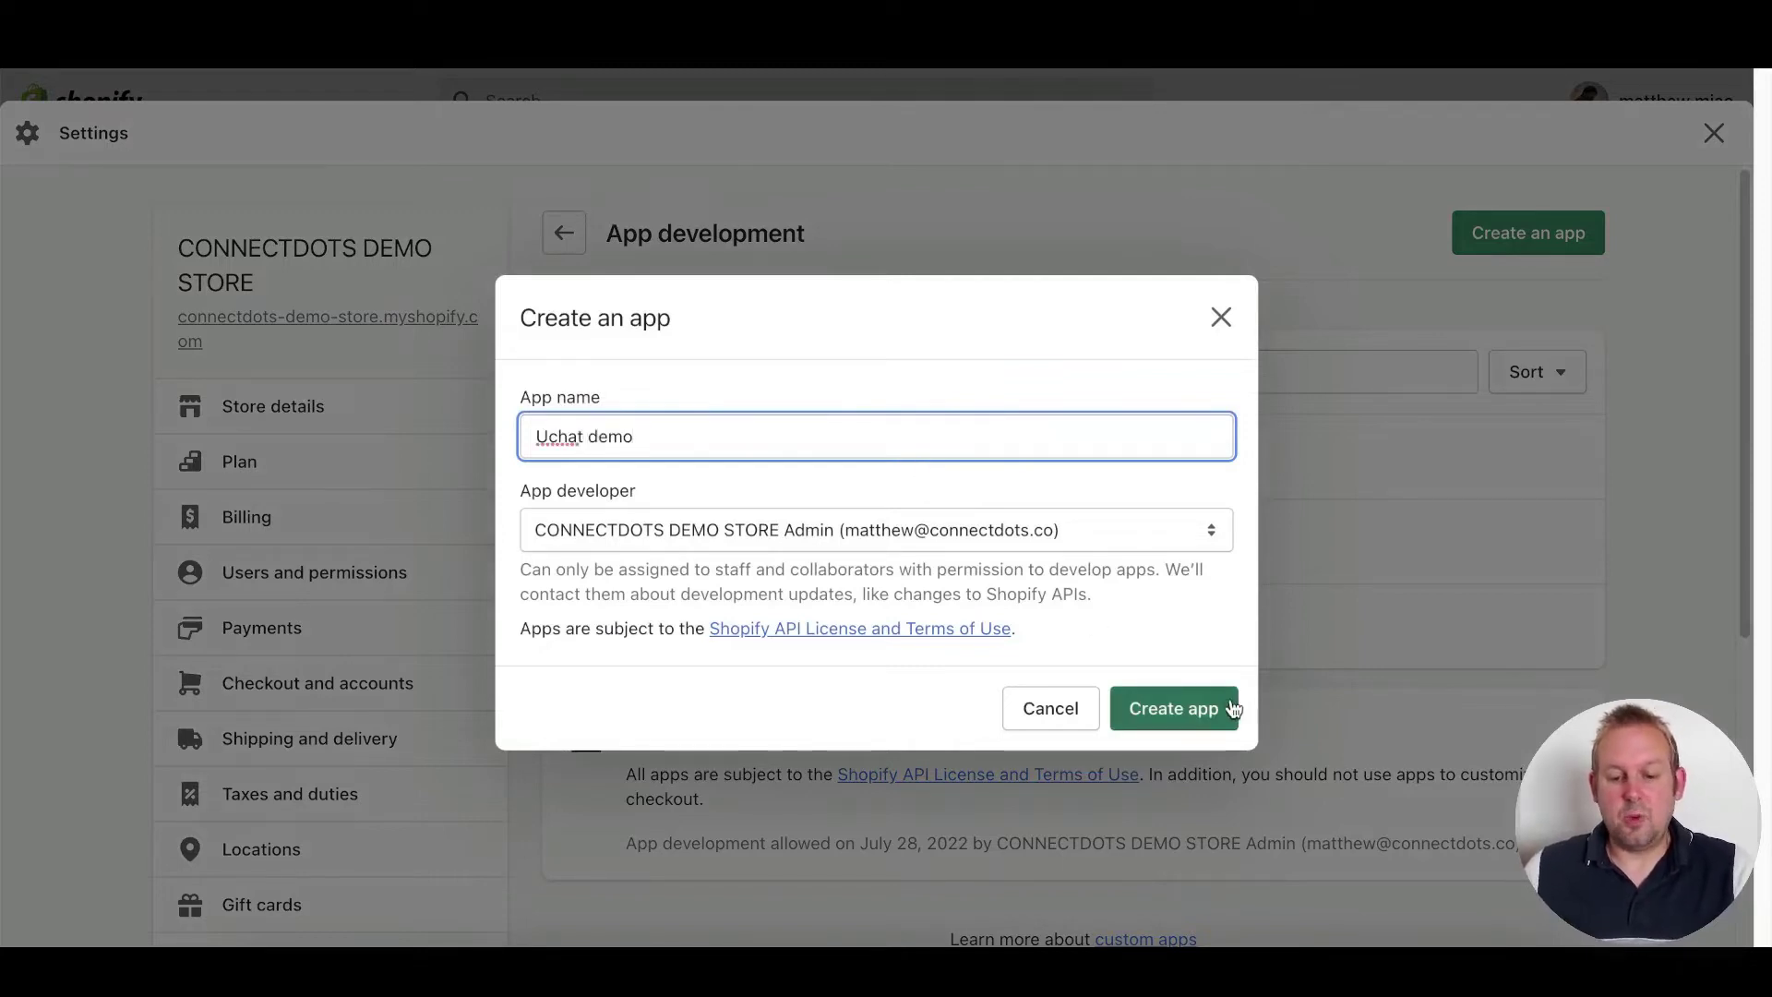
{"action": "left_click", "coordinate": [1227, 709]}
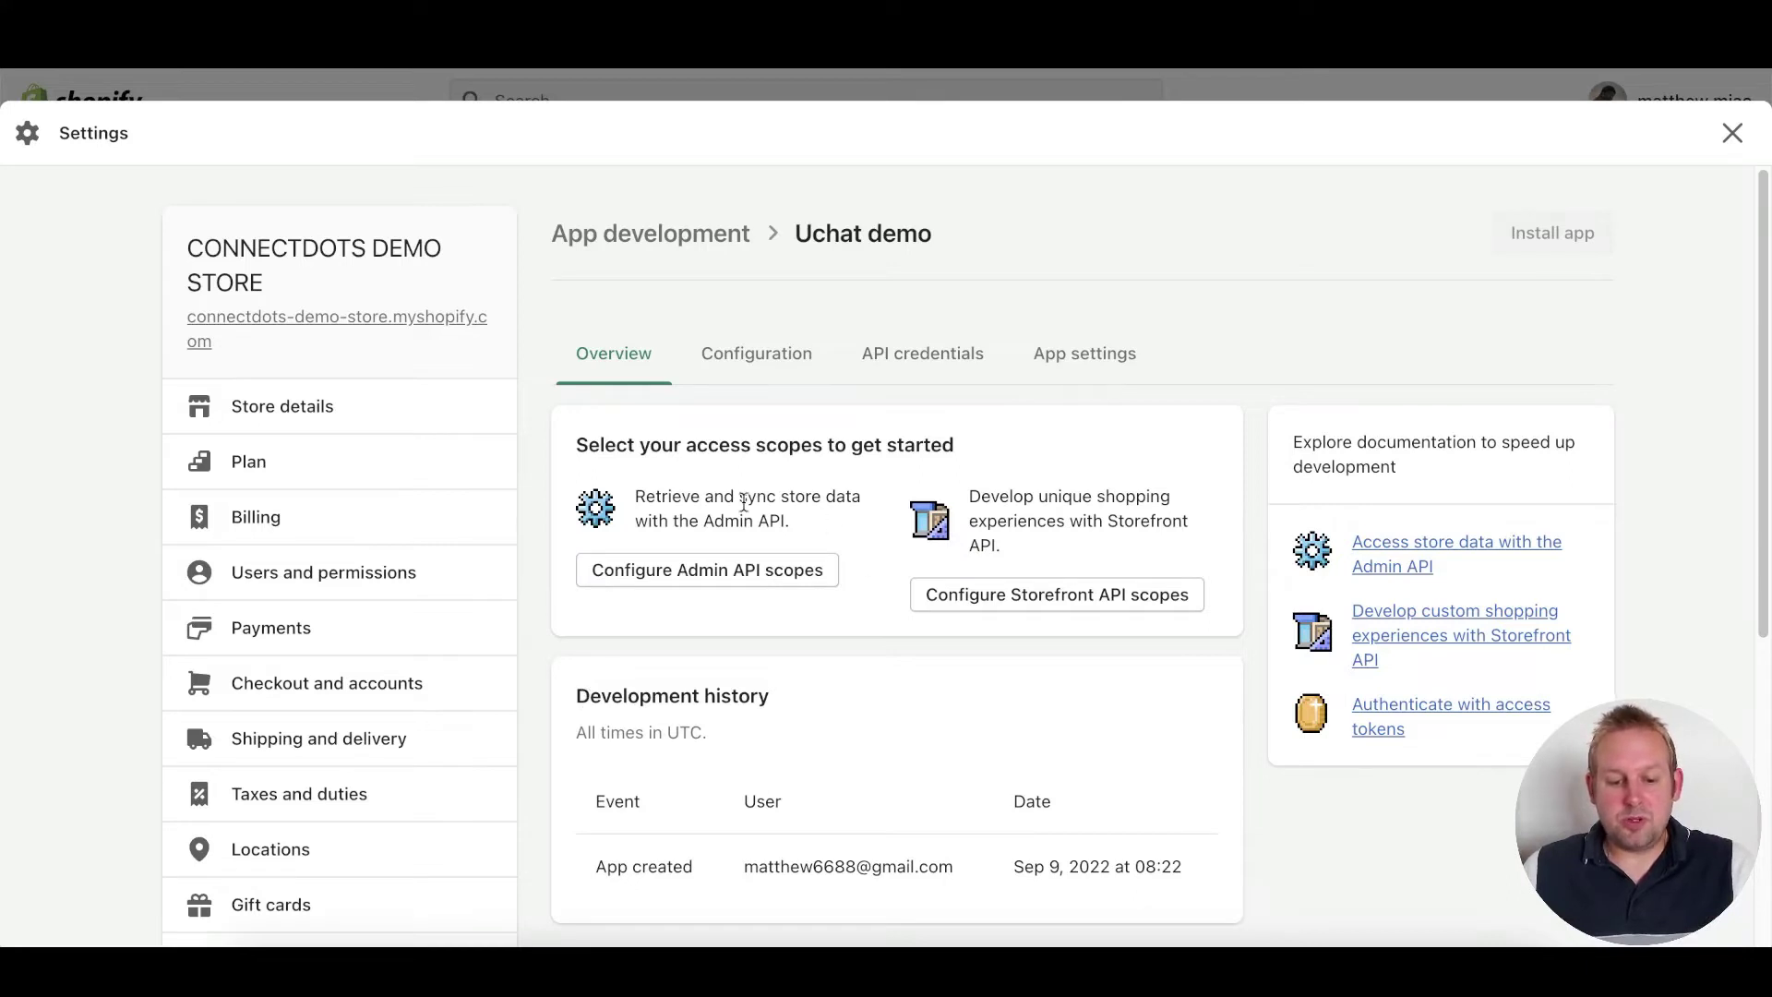
Select the needed Admin API access scopes for Uchat demo and save them
{"action": "left_click", "coordinate": [665, 573]}
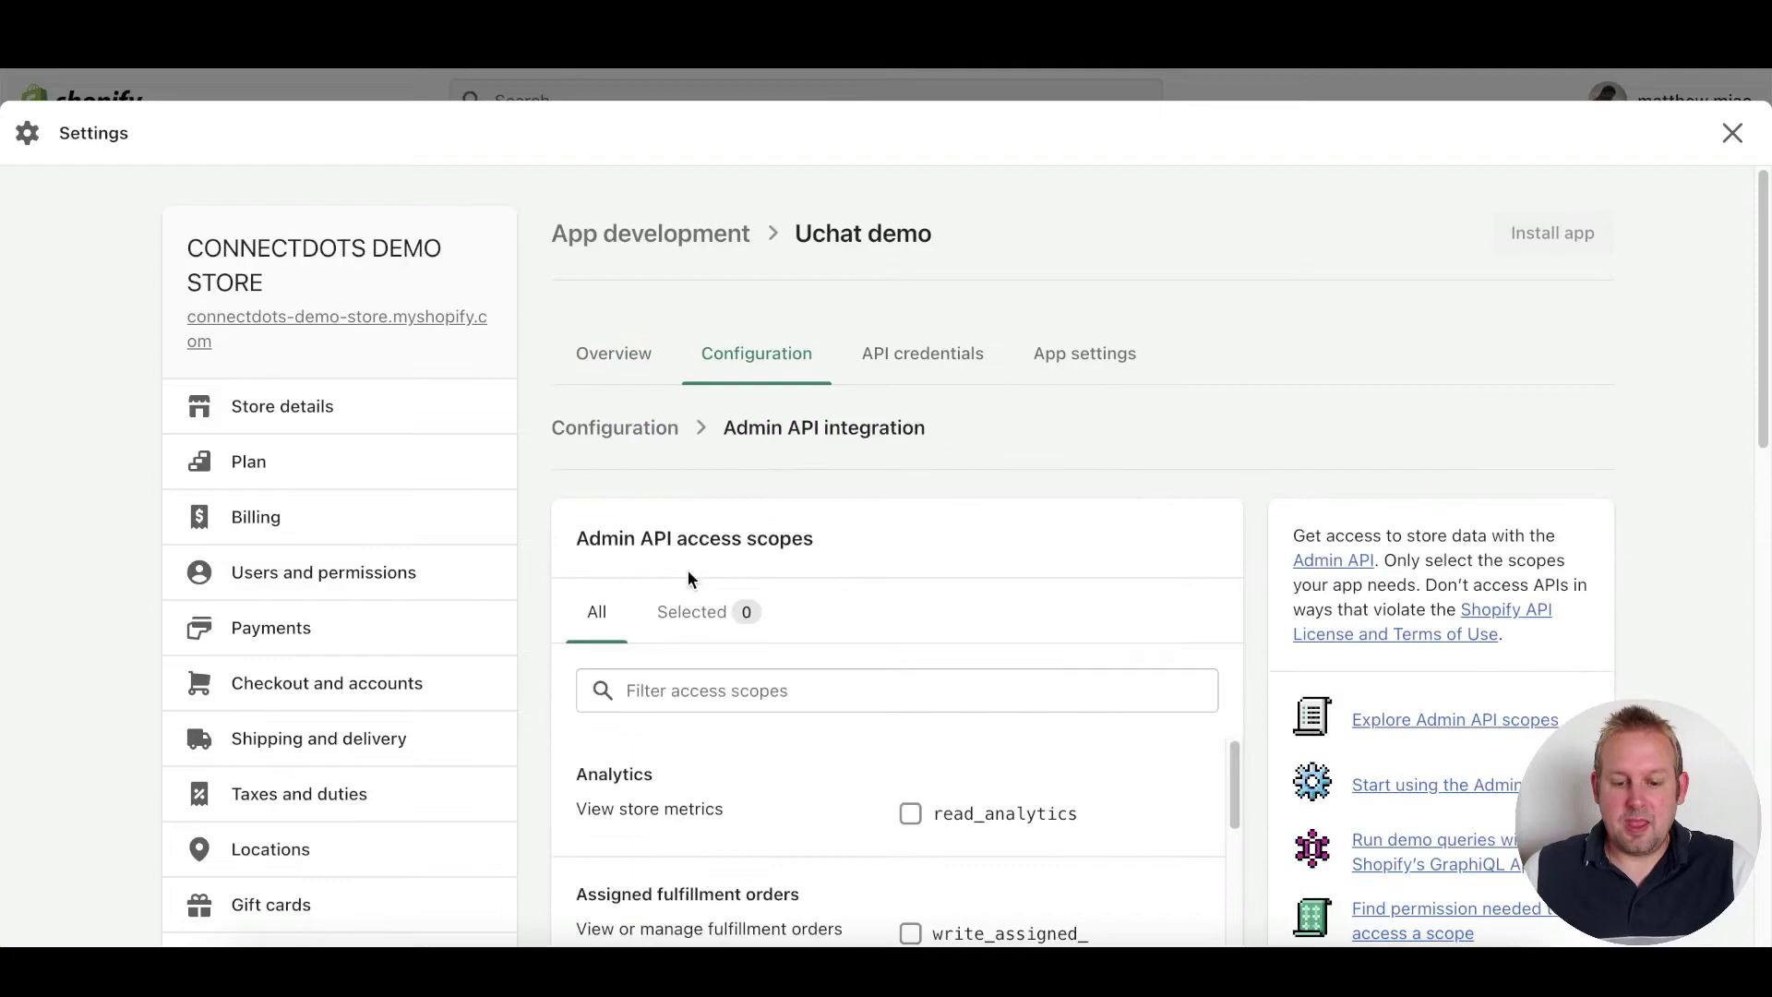
{"action": "scroll", "coordinate": [931, 534], "scroll_direction": "down", "scroll_amount": 3}
{"action": "scroll", "coordinate": [931, 535], "scroll_direction": "down", "scroll_amount": 3}
{"action": "scroll", "coordinate": [932, 529], "scroll_direction": "down", "scroll_amount": 4}
{"action": "scroll", "coordinate": [932, 529], "scroll_direction": "down", "scroll_amount": 10}
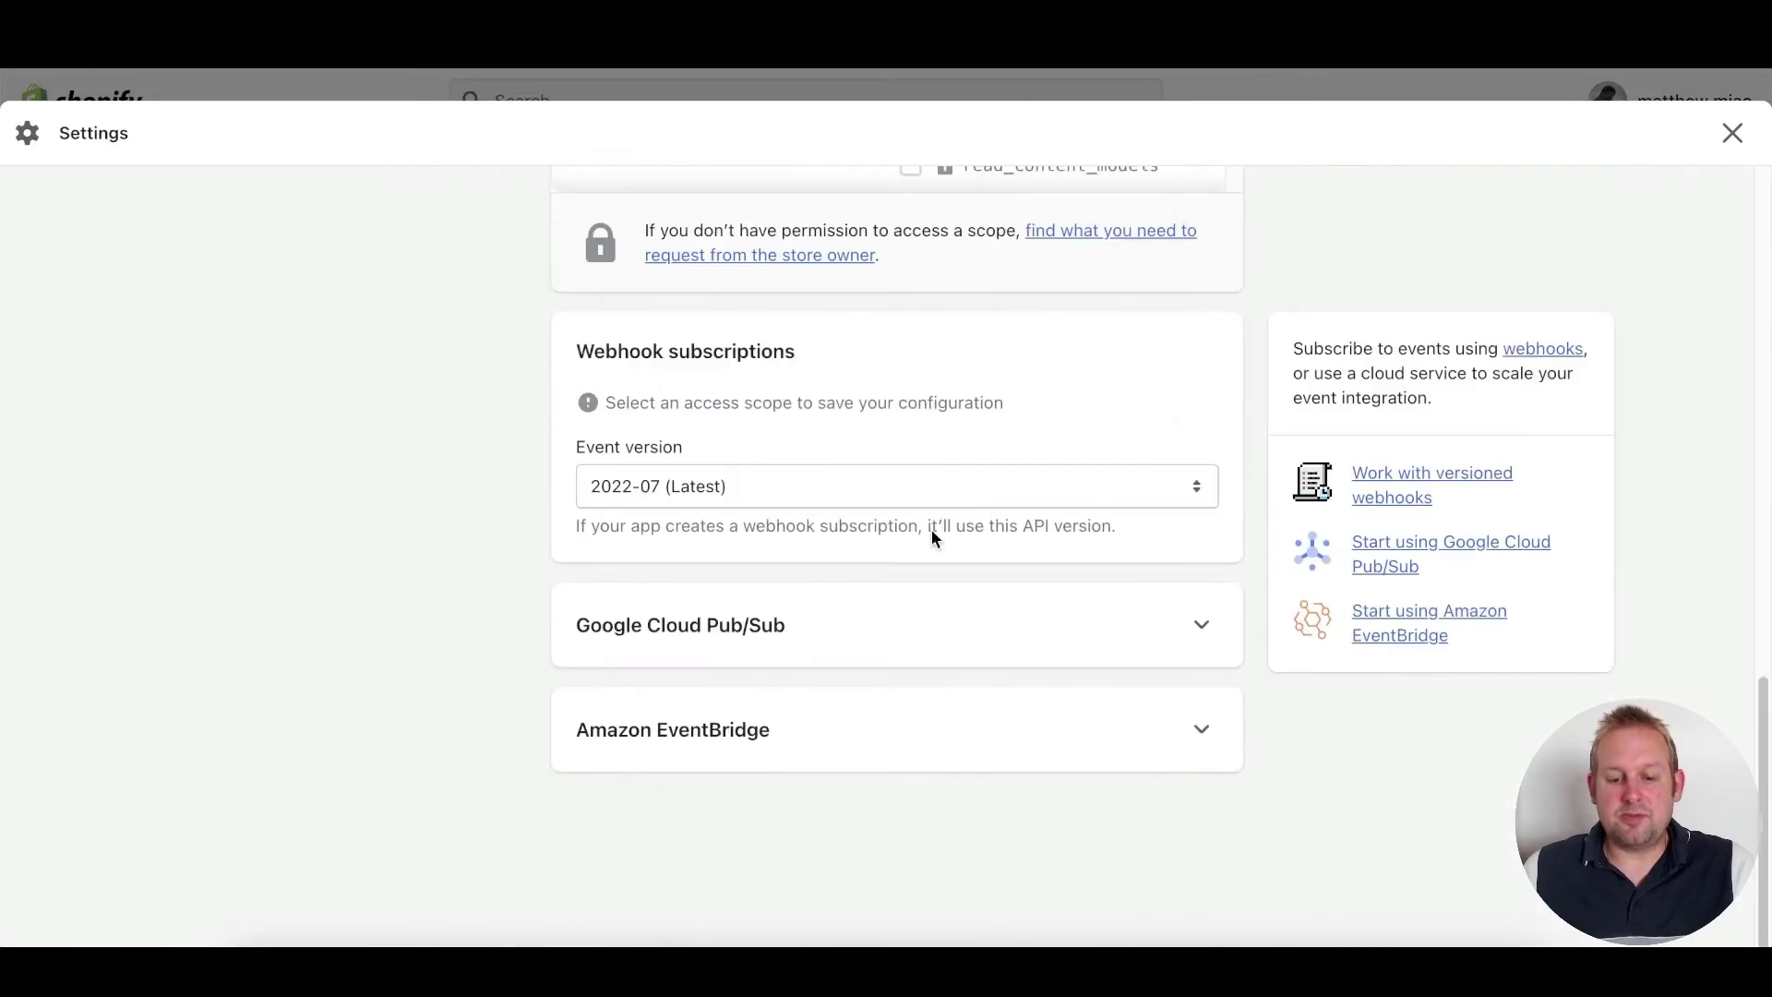
{"action": "scroll", "coordinate": [932, 529], "scroll_direction": "up", "scroll_amount": 2}
{"action": "scroll", "coordinate": [931, 530], "scroll_direction": "up", "scroll_amount": 10}
{"action": "scroll", "coordinate": [909, 540], "scroll_direction": "down", "scroll_amount": 3}
{"action": "scroll", "coordinate": [900, 549], "scroll_direction": "down", "scroll_amount": 3}
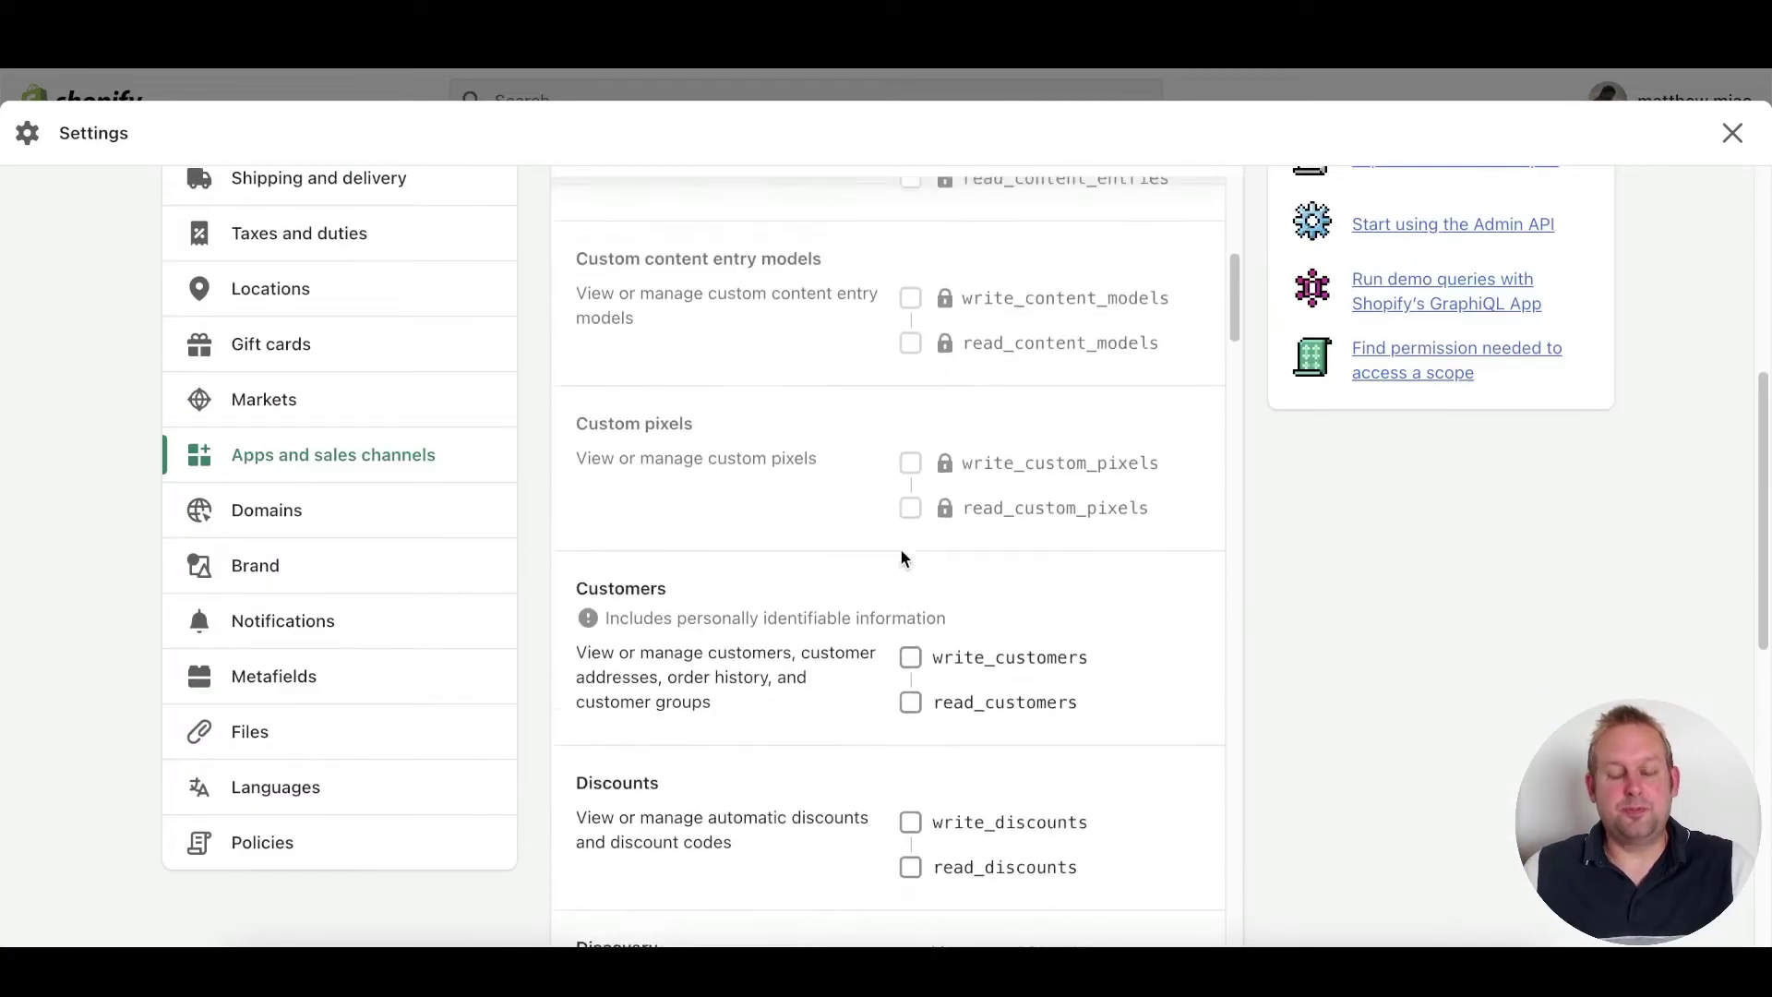
{"action": "scroll", "coordinate": [899, 549], "scroll_direction": "up", "scroll_amount": 5}
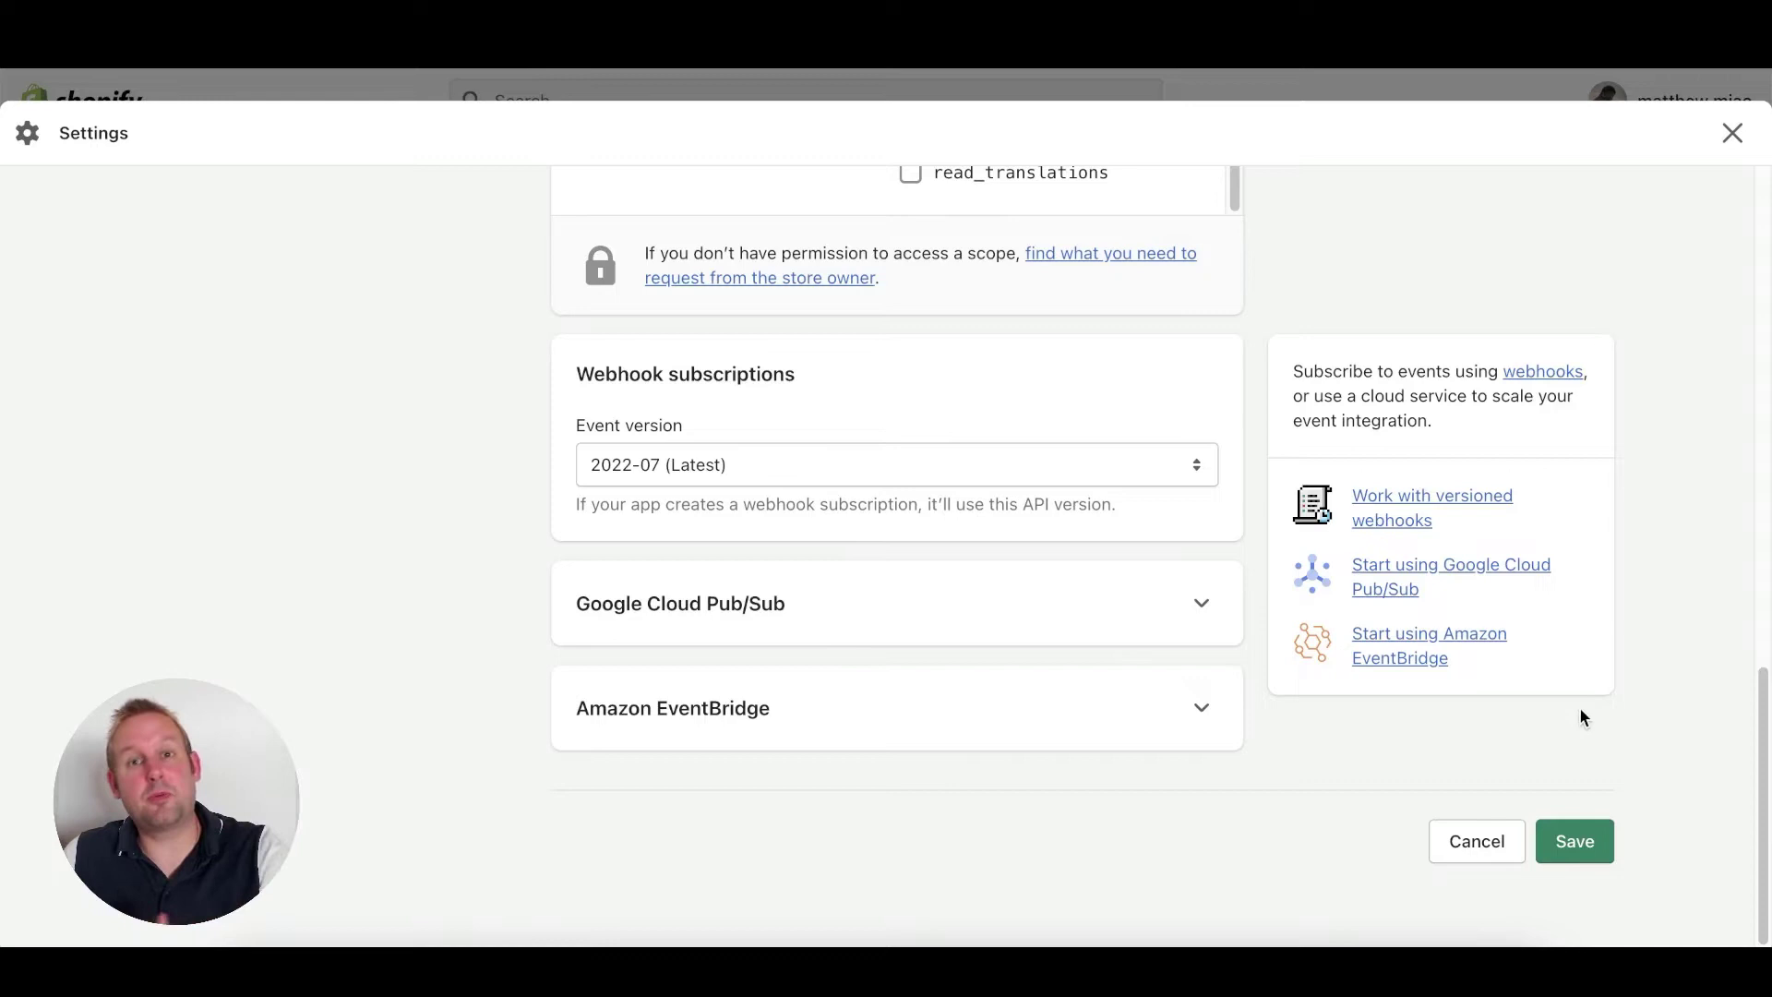
{"action": "left_click", "coordinate": [1591, 838]}
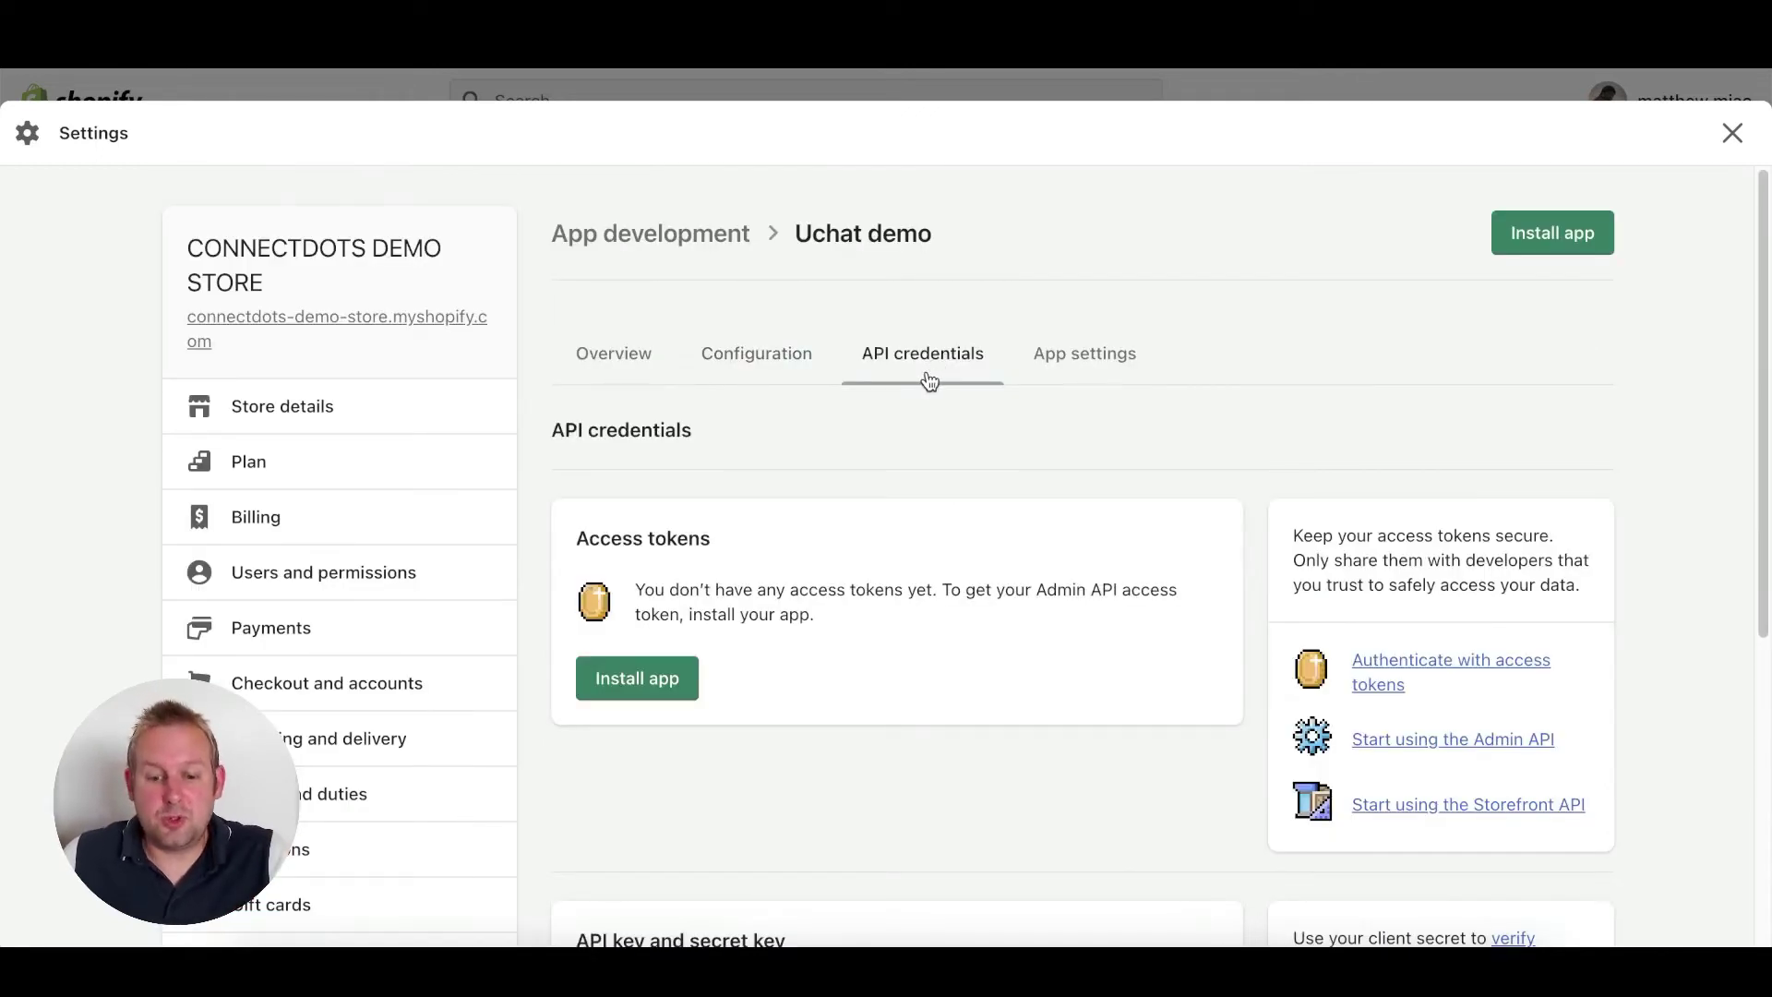
Install Uchat demo from its API credentials page, then reveal and copy the Admin API token
{"action": "left_click", "coordinate": [925, 376]}
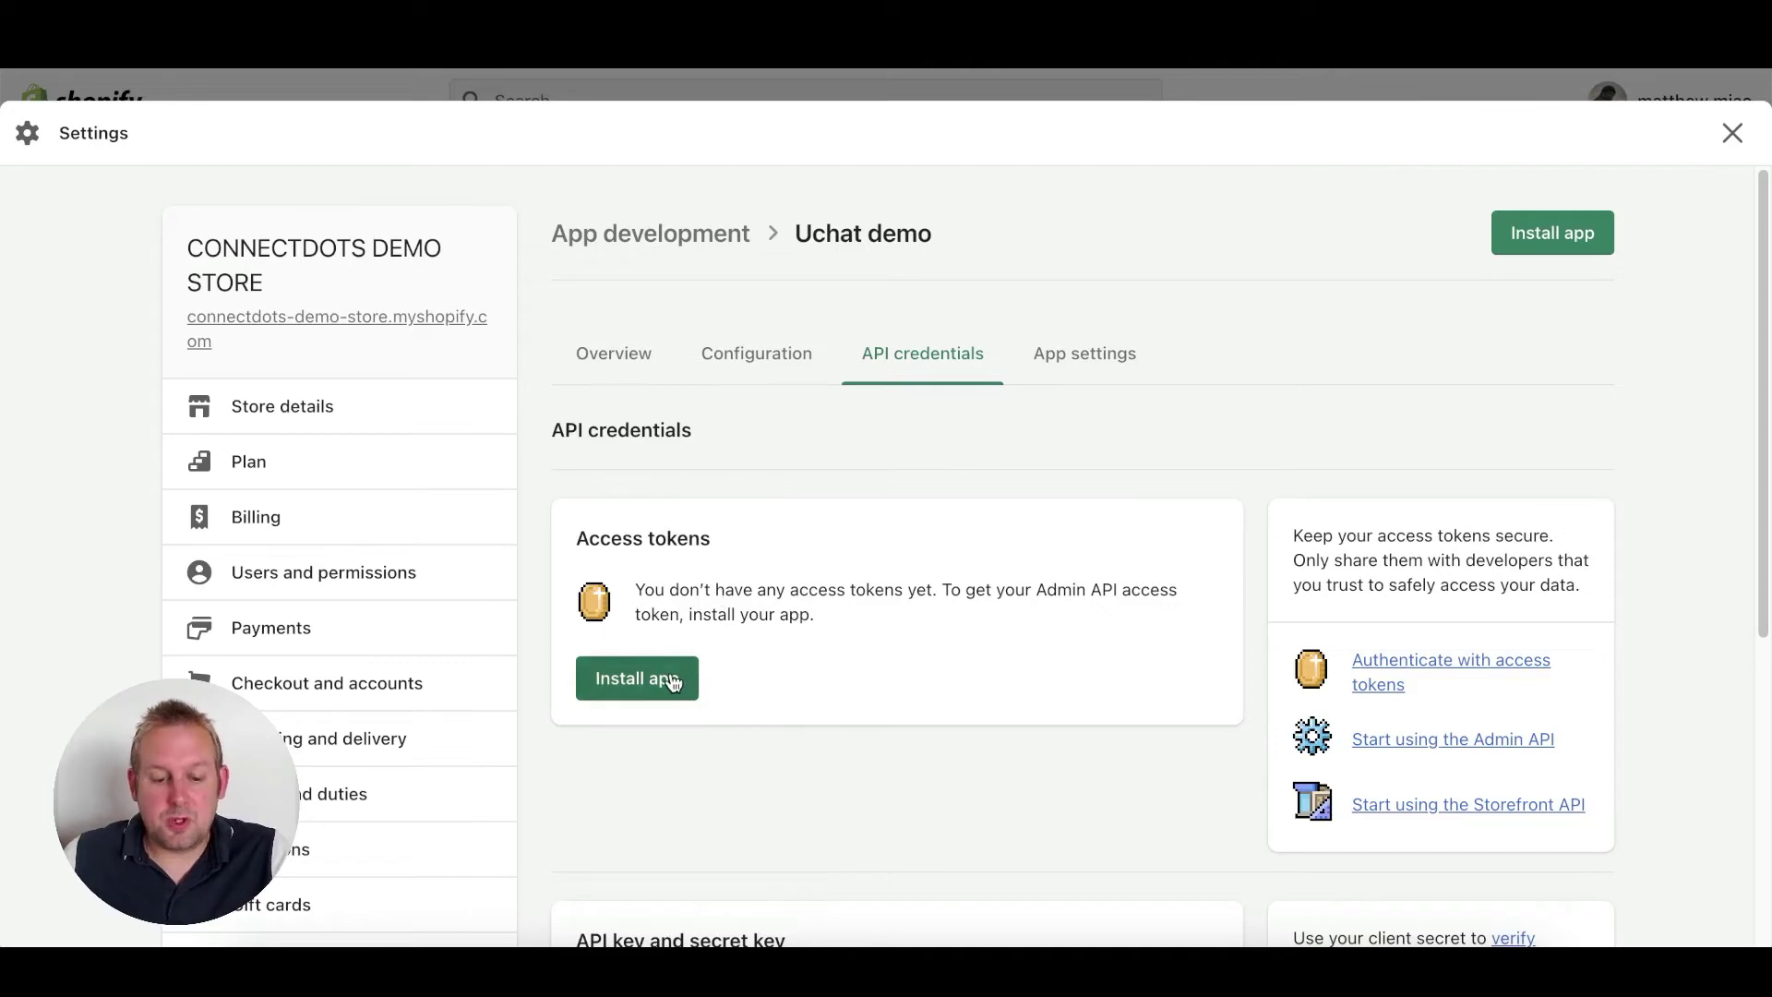
{"action": "scroll", "coordinate": [806, 699], "scroll_direction": "down", "scroll_amount": 3}
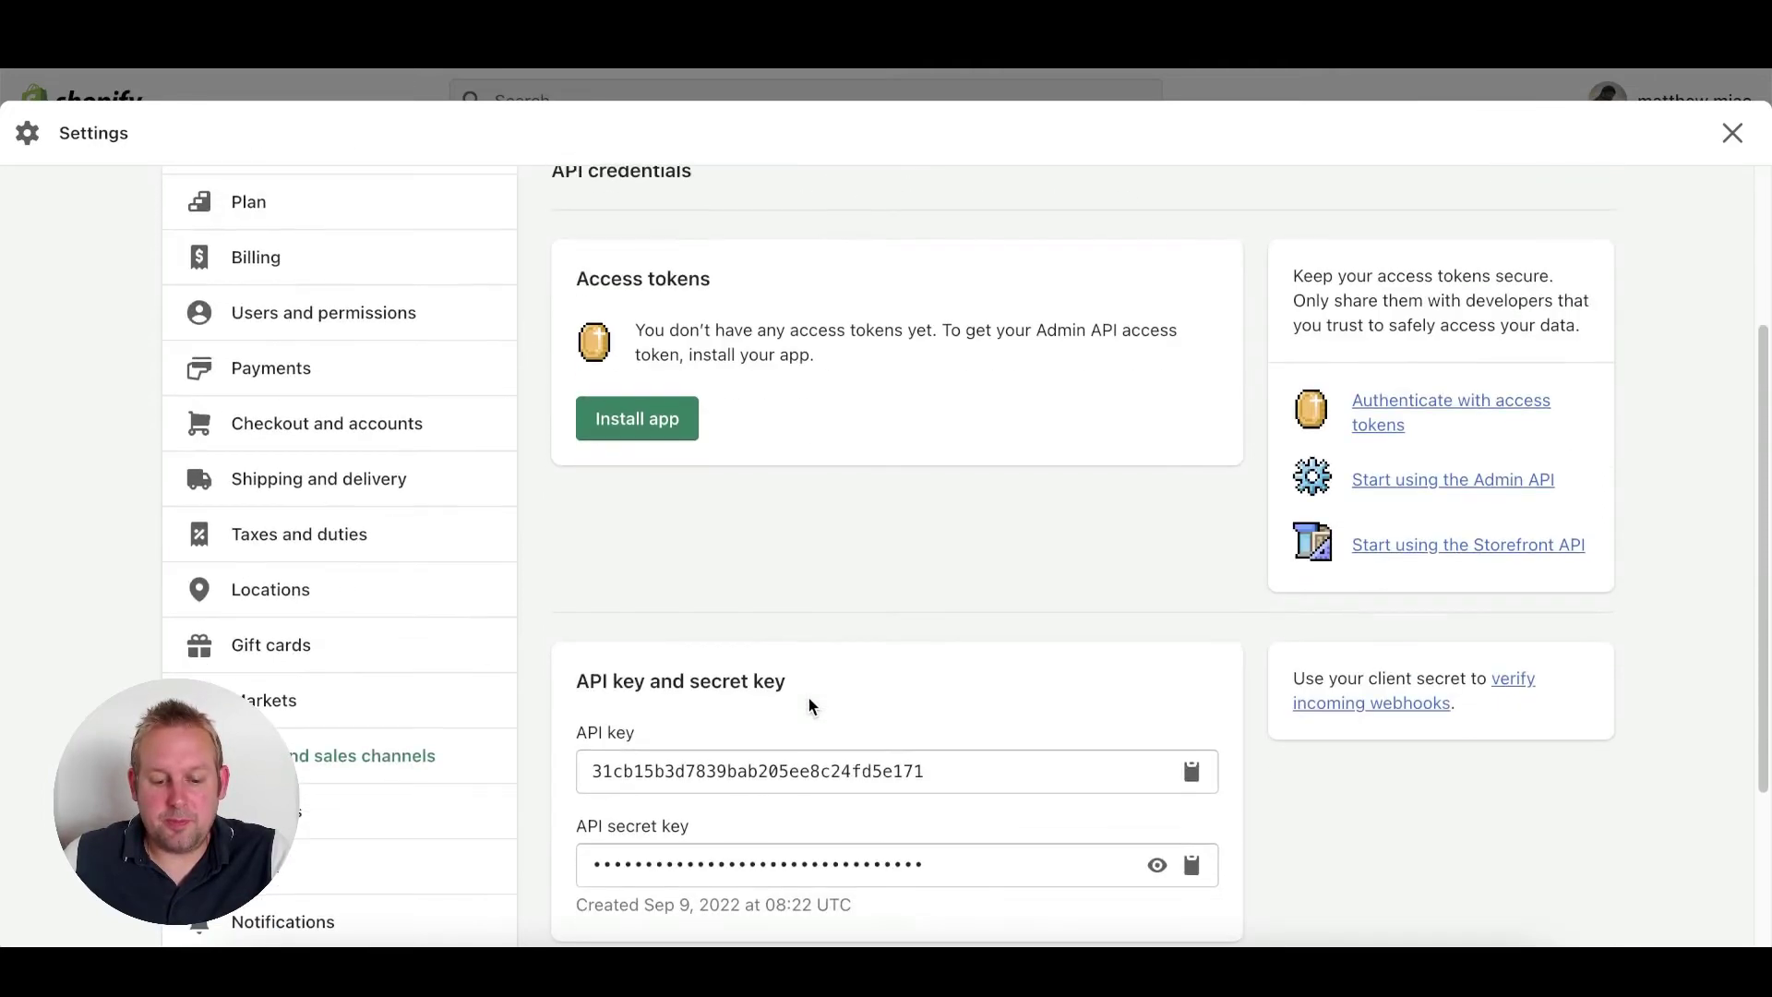
{"action": "left_click", "coordinate": [636, 418]}
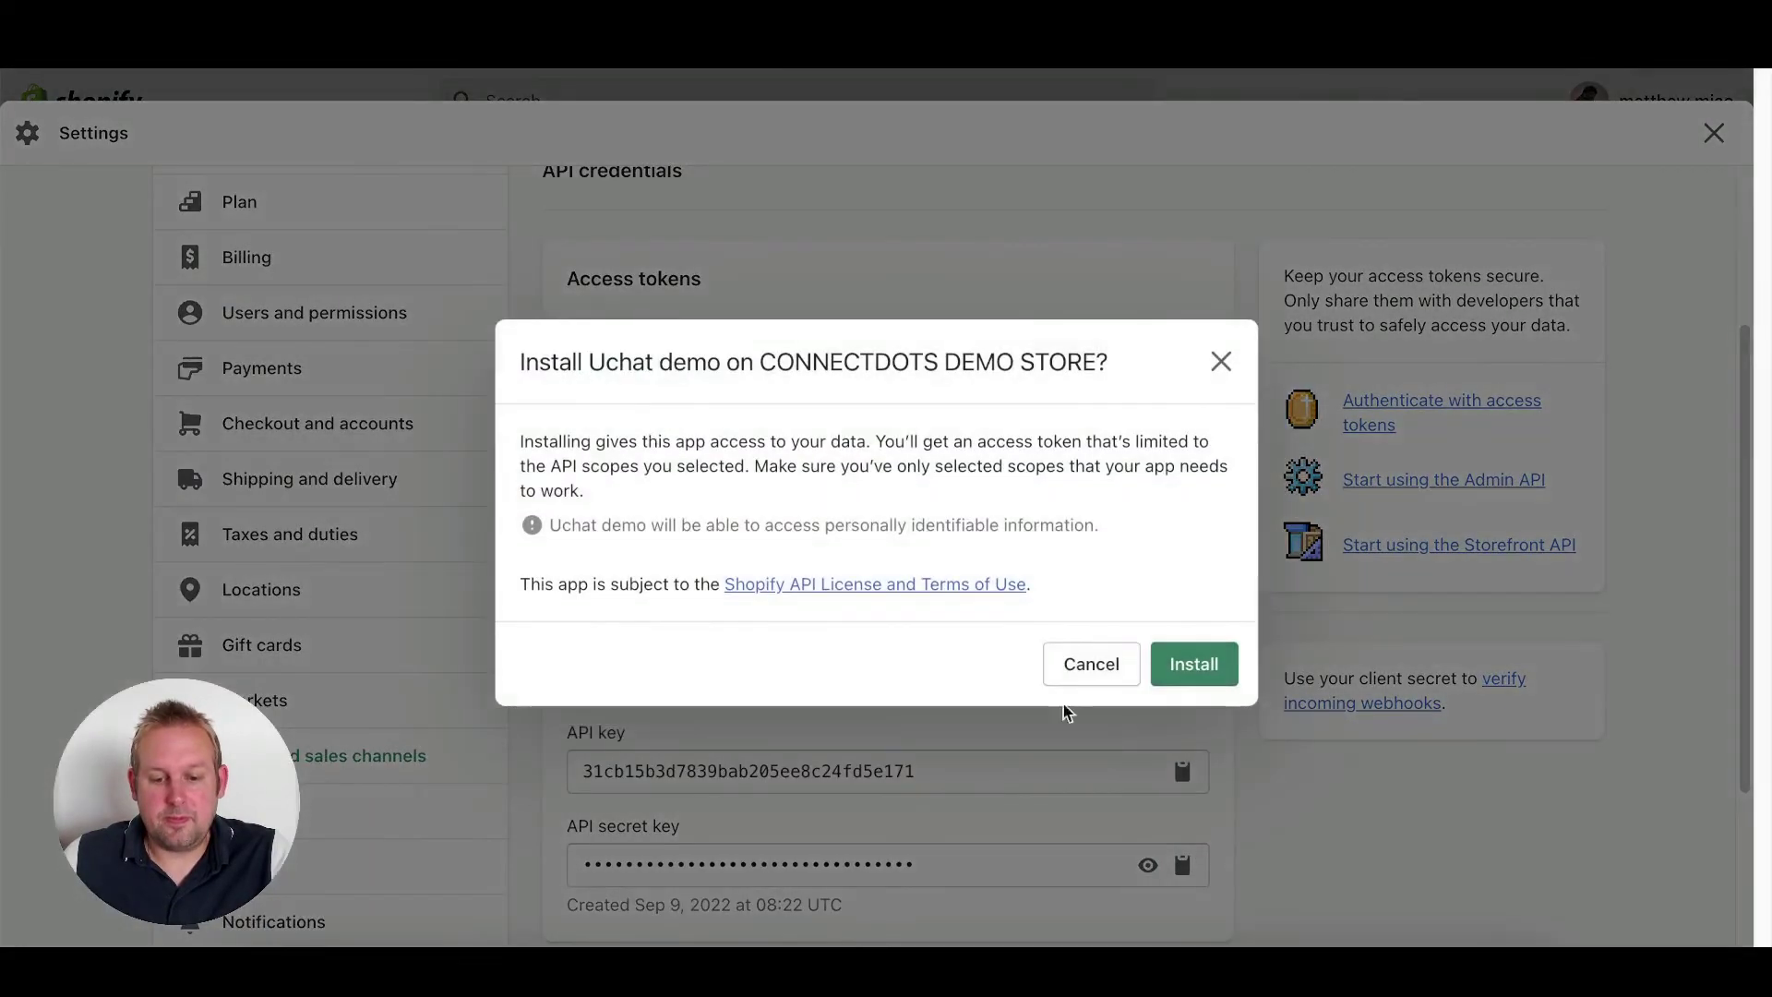
{"action": "left_click", "coordinate": [1215, 673]}
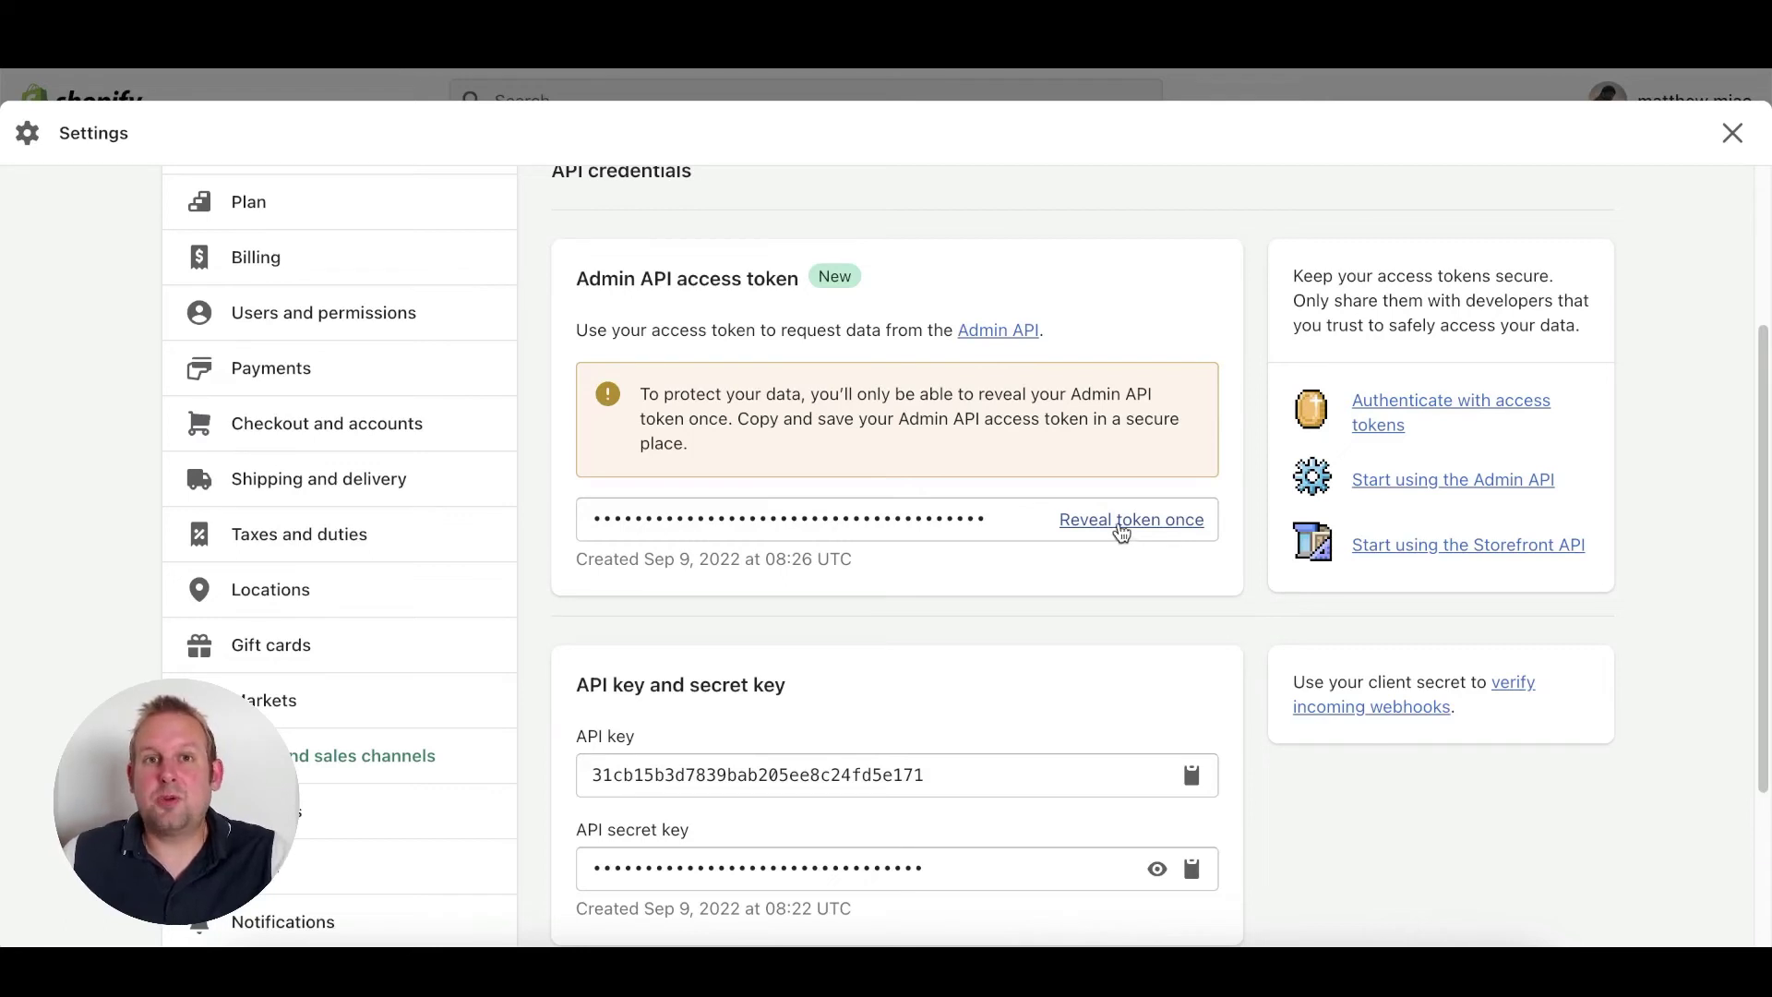
{"action": "left_click", "coordinate": [1122, 522]}
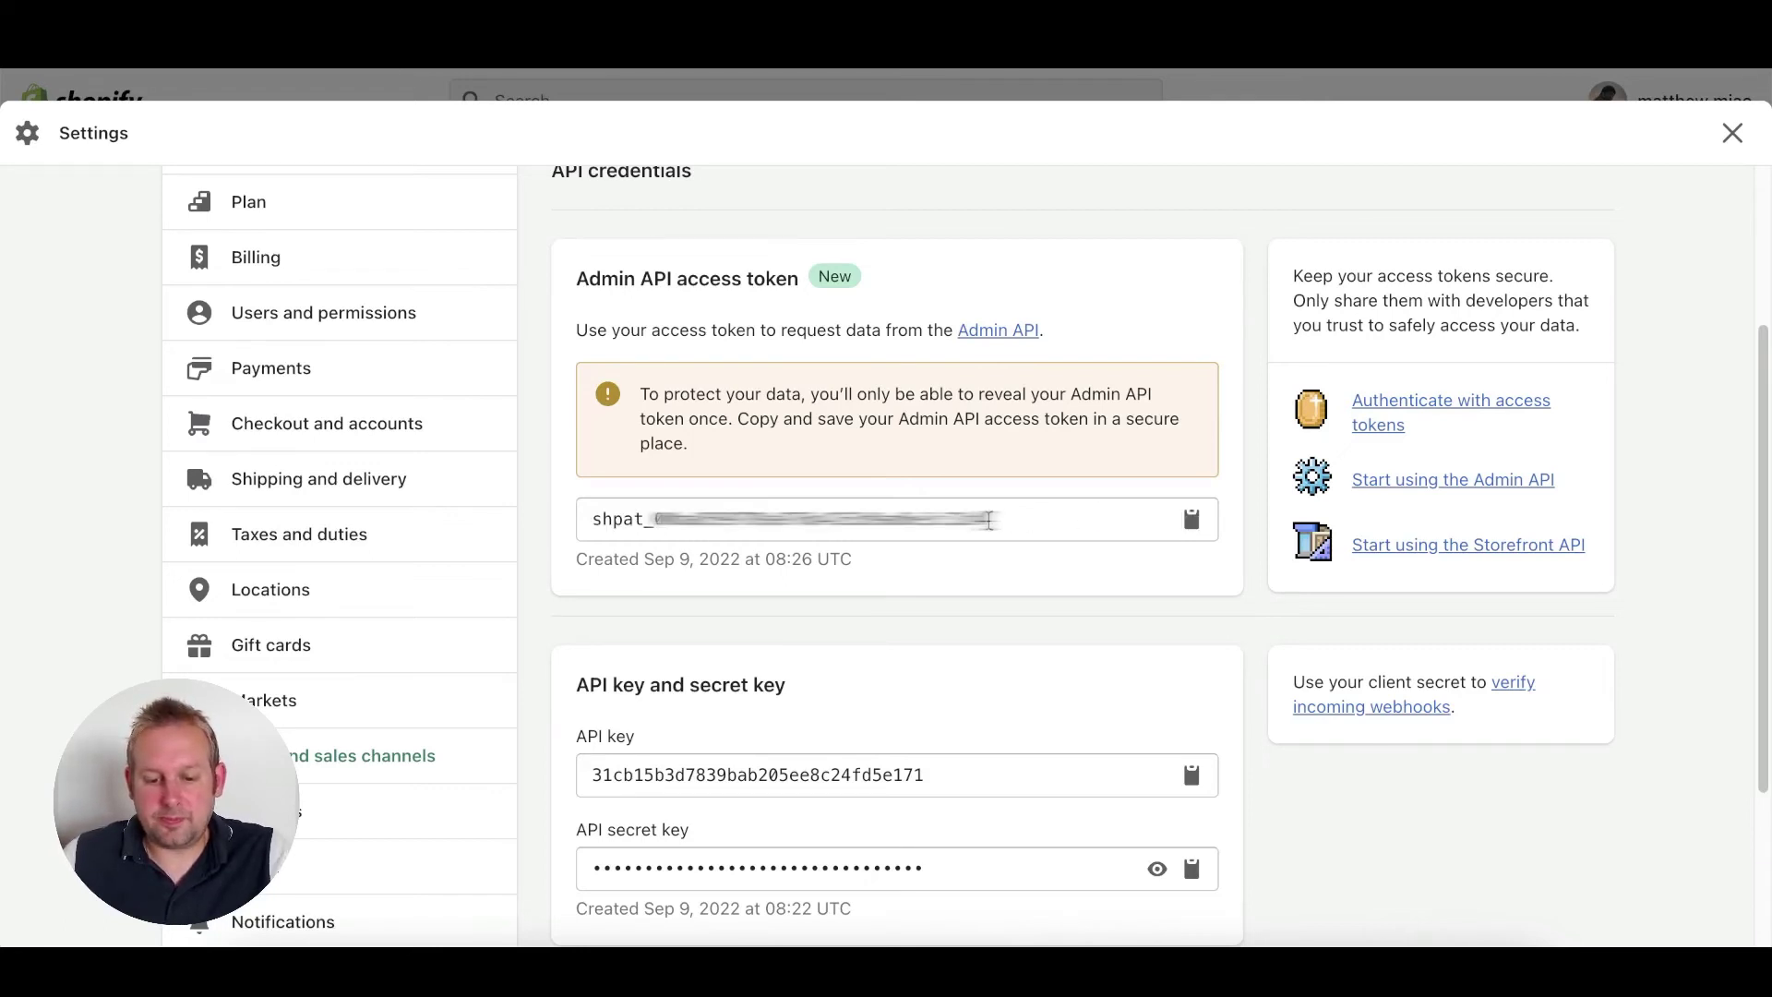
{"action": "left_click", "coordinate": [1189, 522]}
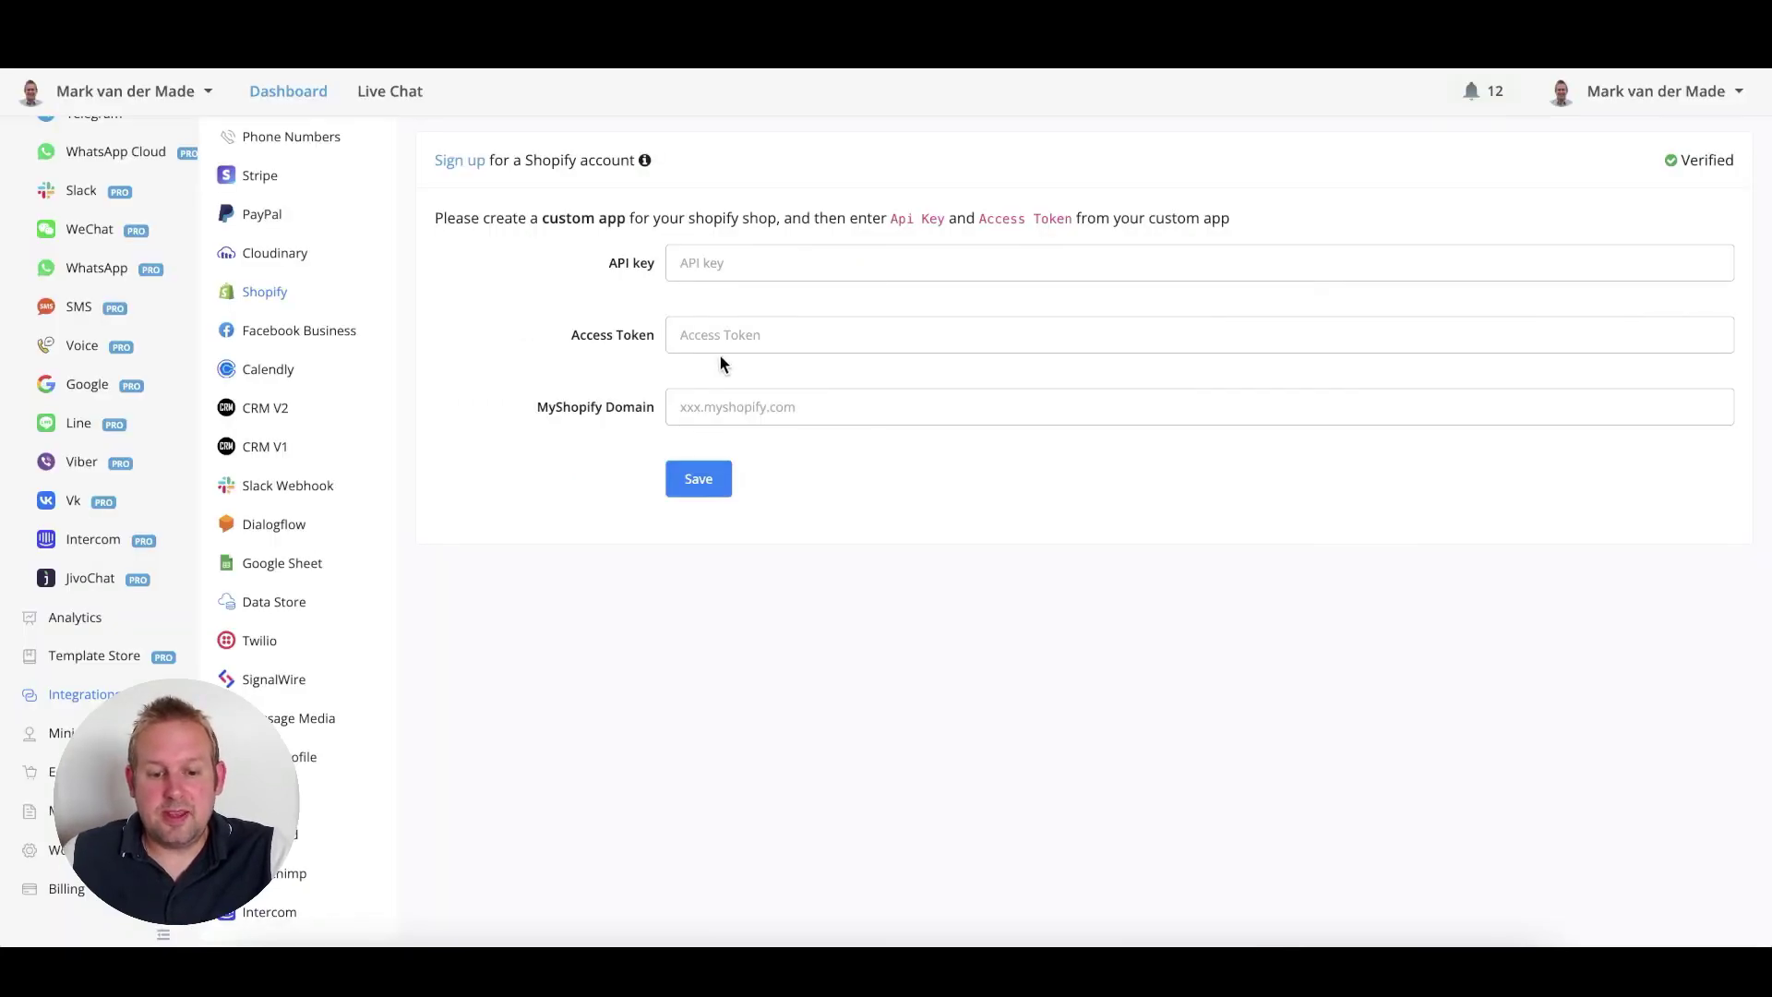
Fill UChat's Access Token and API Key fields with the values copied from Shopify
{"action": "left_click", "coordinate": [723, 337]}
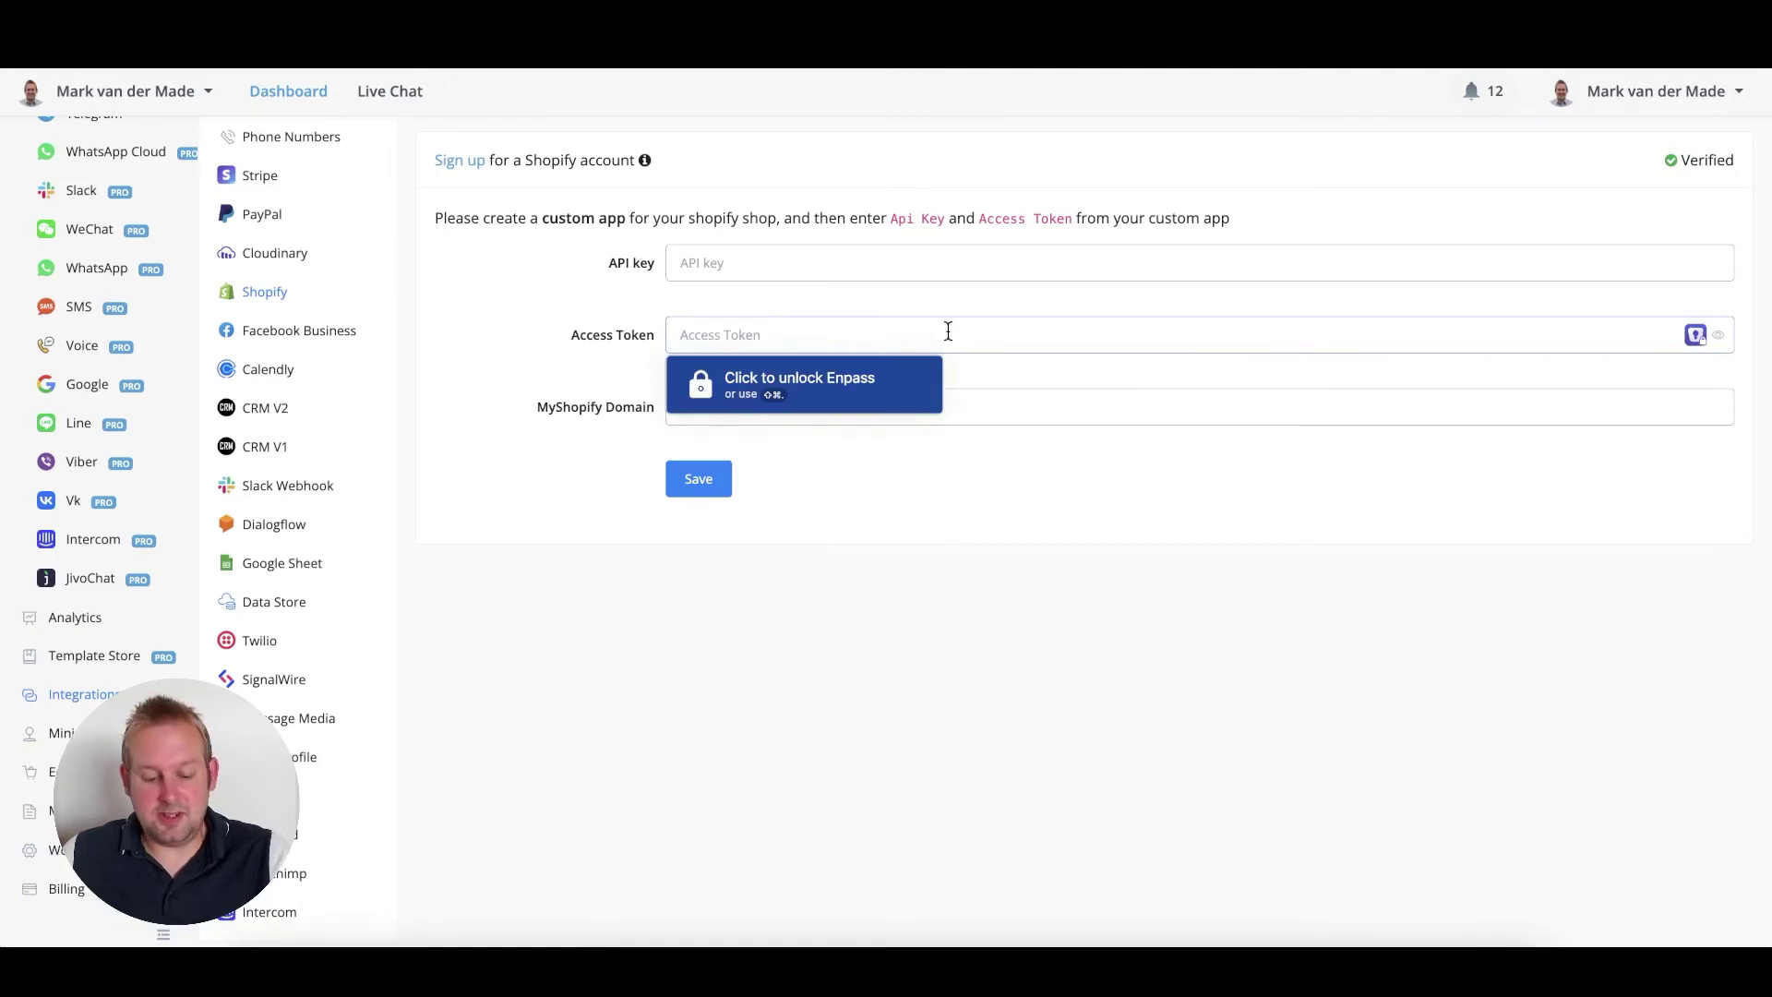
{"action": "key", "text": "ctrl+v"}
{"action": "left_click", "coordinate": [972, 411]}
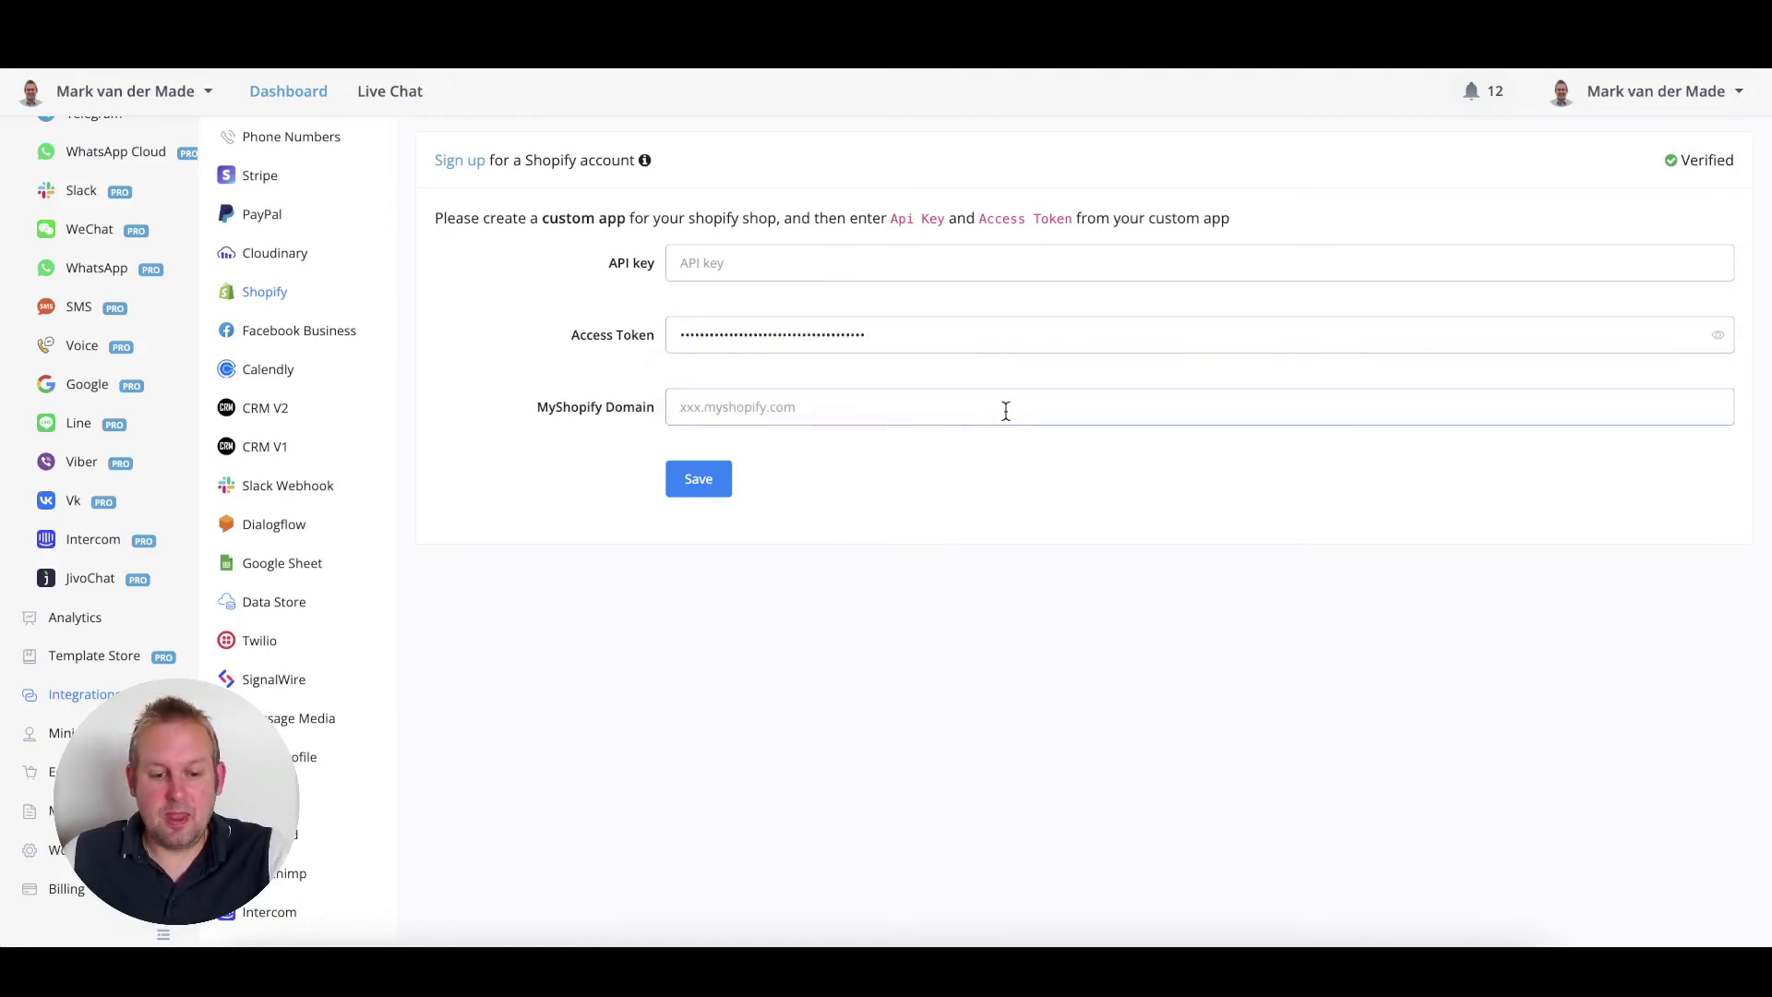
{"action": "left_click", "coordinate": [790, 267]}
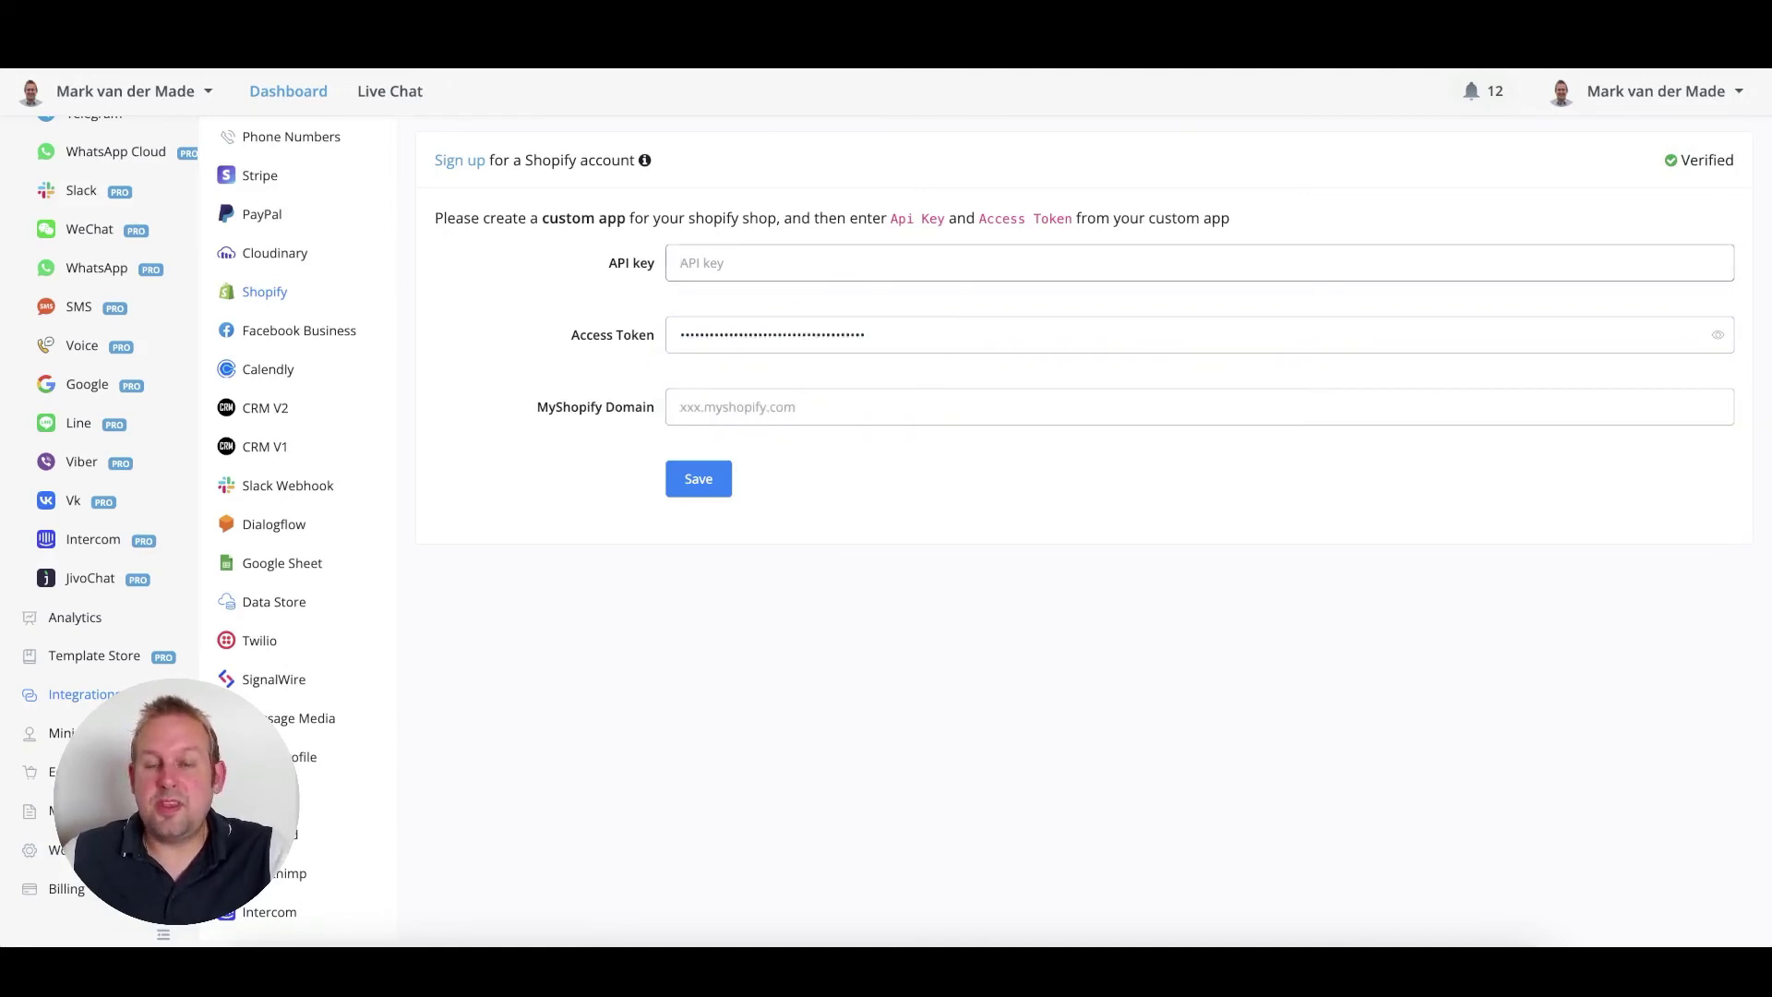
{"action": "left_click", "coordinate": [1190, 570]}
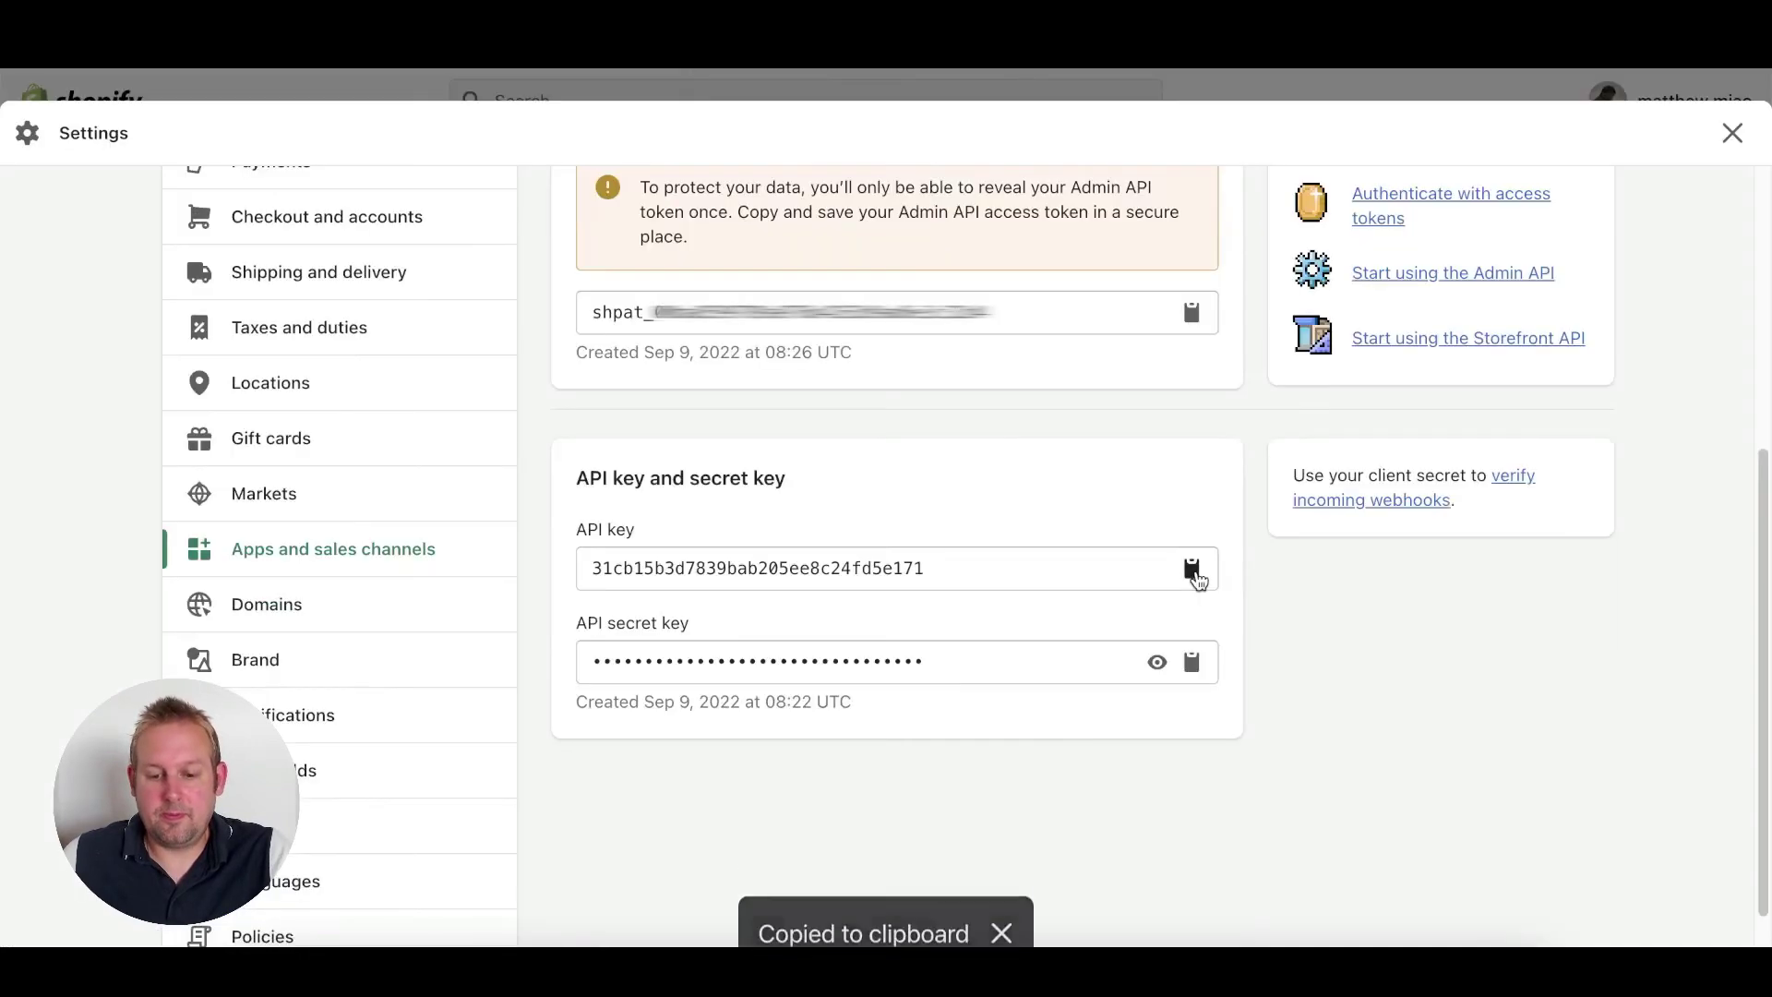
{"action": "left_click", "coordinate": [746, 275]}
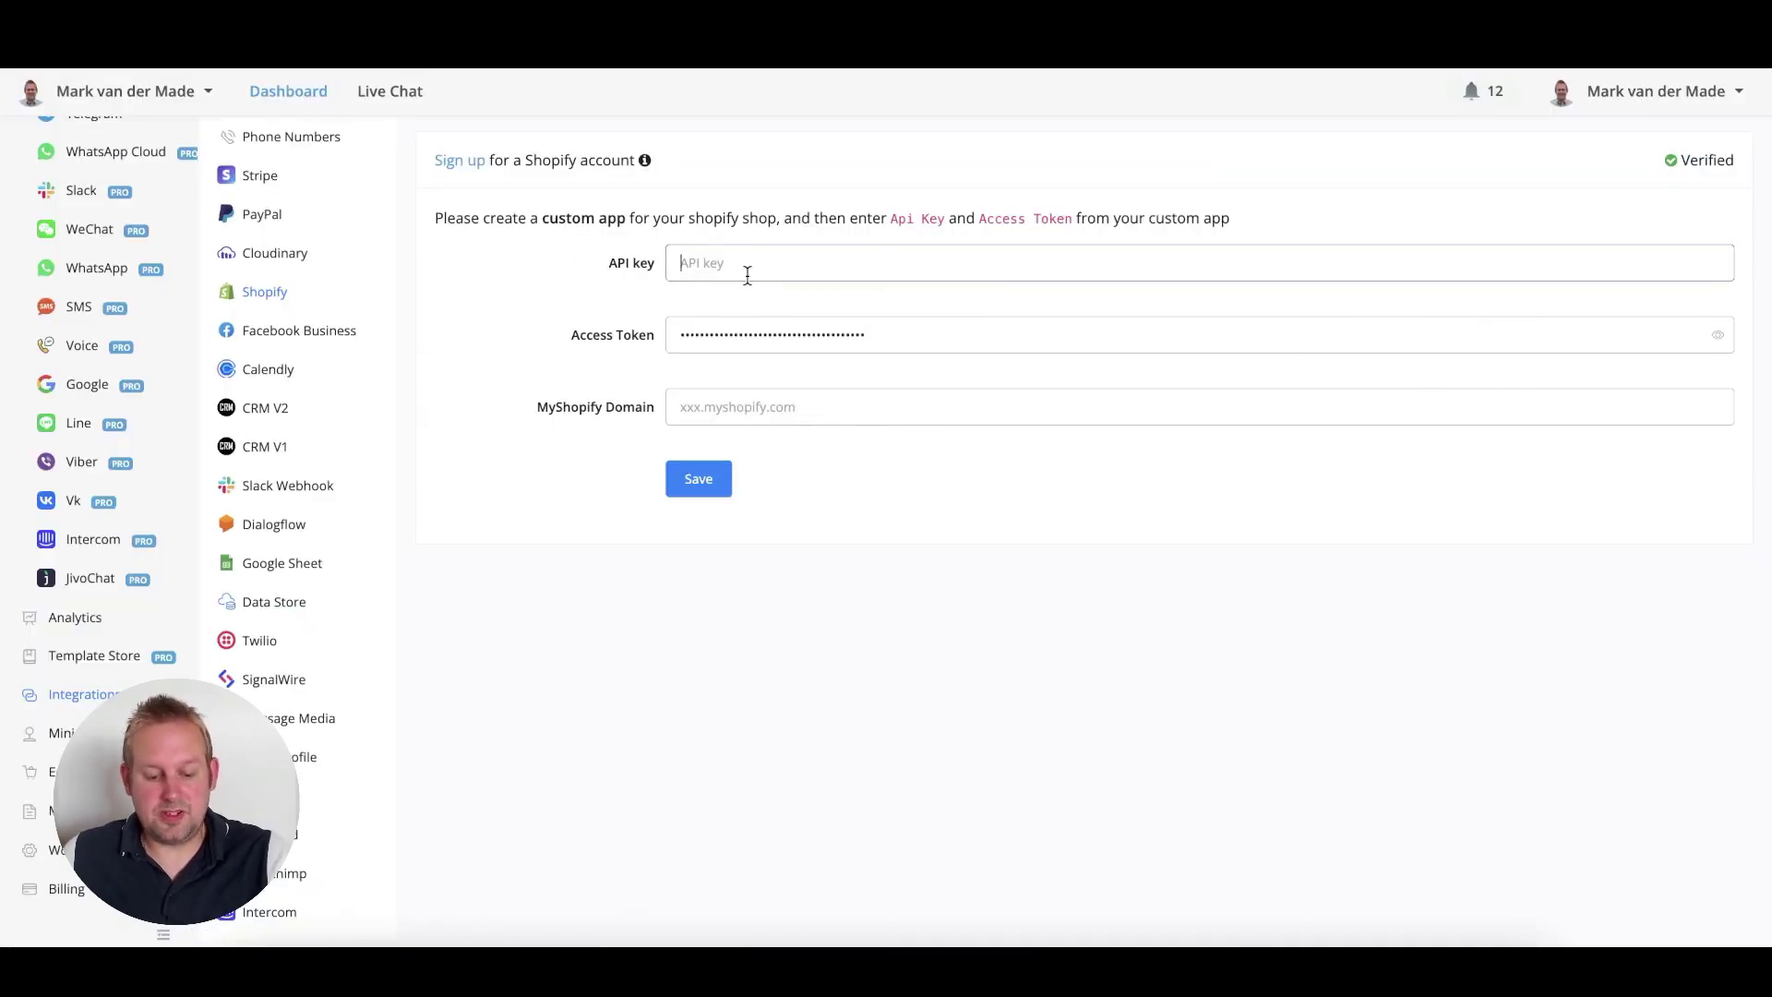
{"action": "key", "text": "ctrl+v"}
{"action": "left_click", "coordinate": [782, 411]}
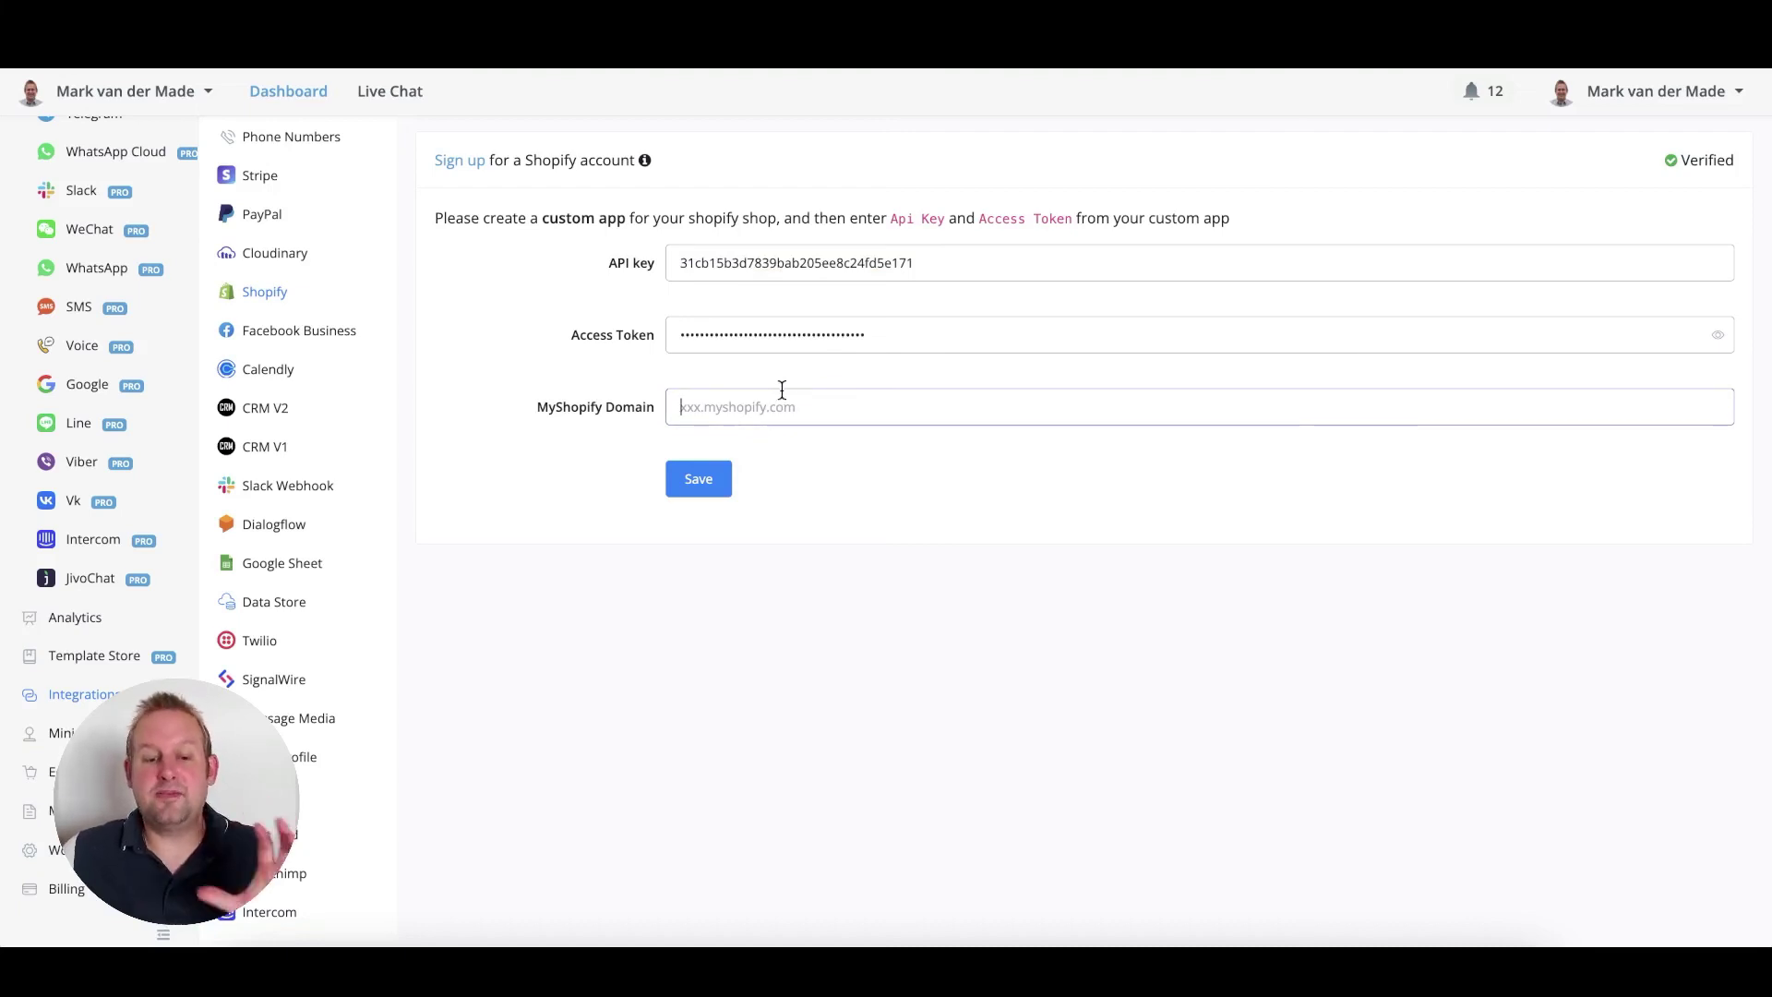
{"action": "key", "text": "ctrl+v"}
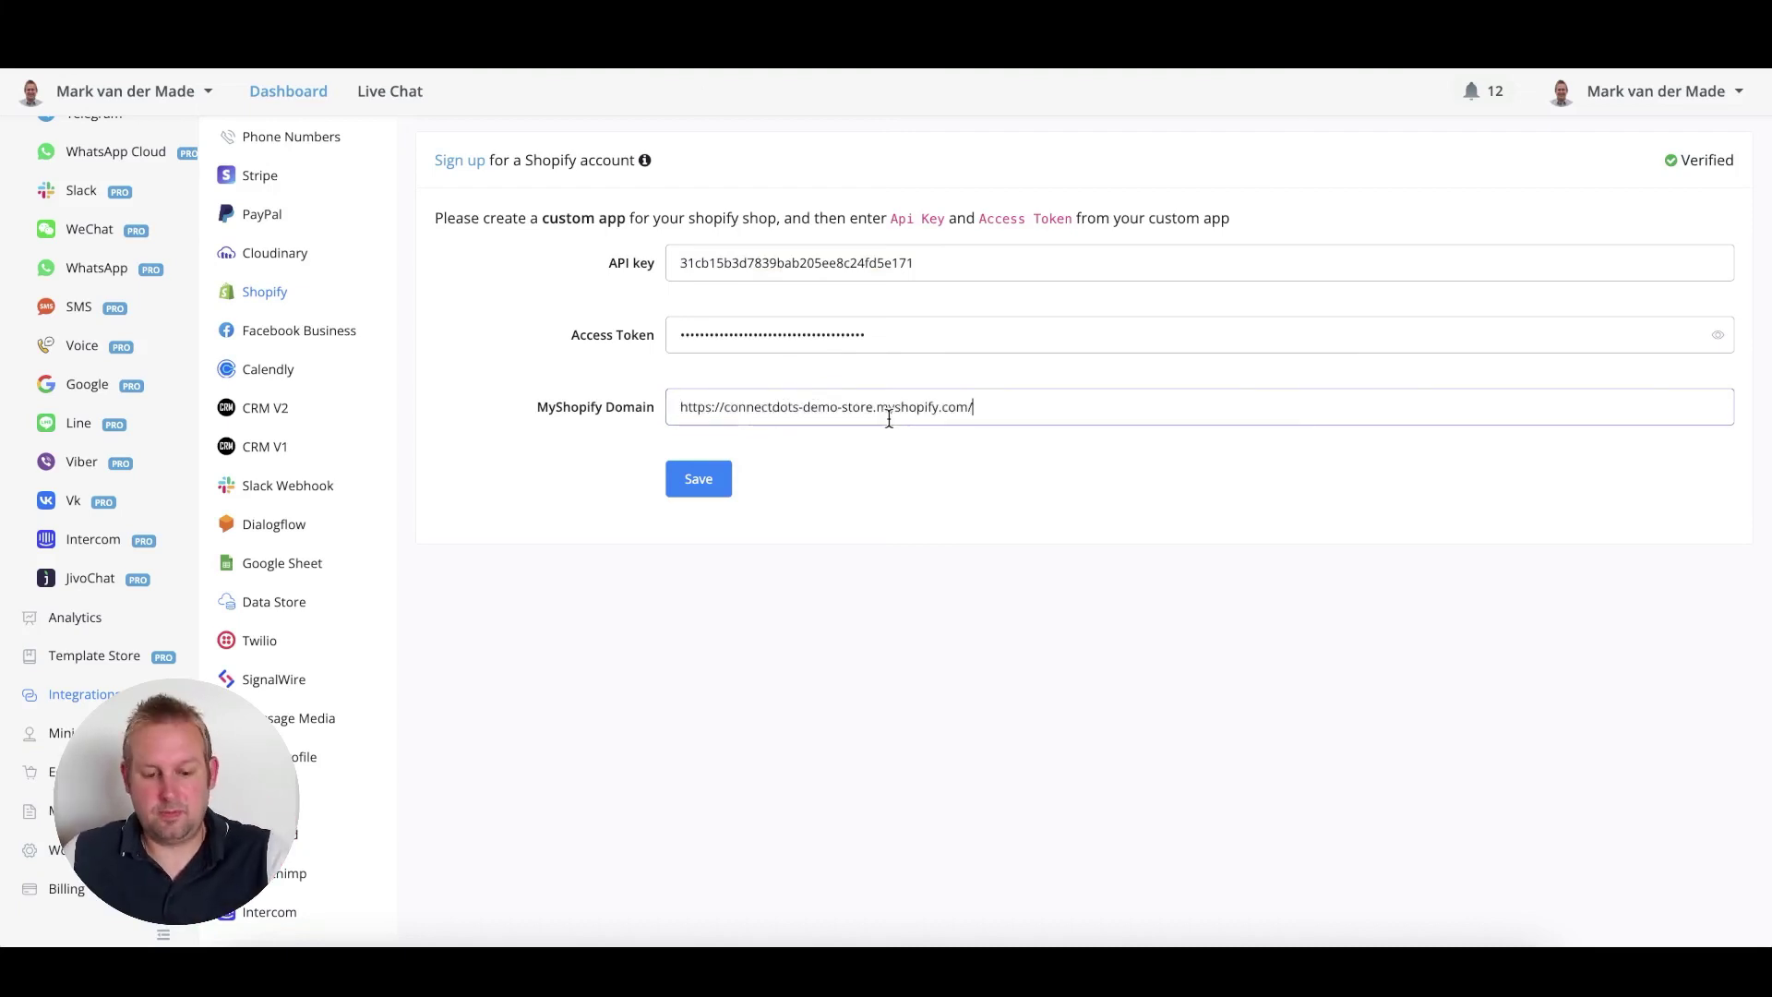
{"action": "left_click", "coordinate": [724, 408]}
{"action": "key", "text": "BackSpace"}
{"action": "key", "text": "BackSpace"}
{"action": "key", "text": "BackSpace"}
{"action": "left_click", "coordinate": [722, 478]}
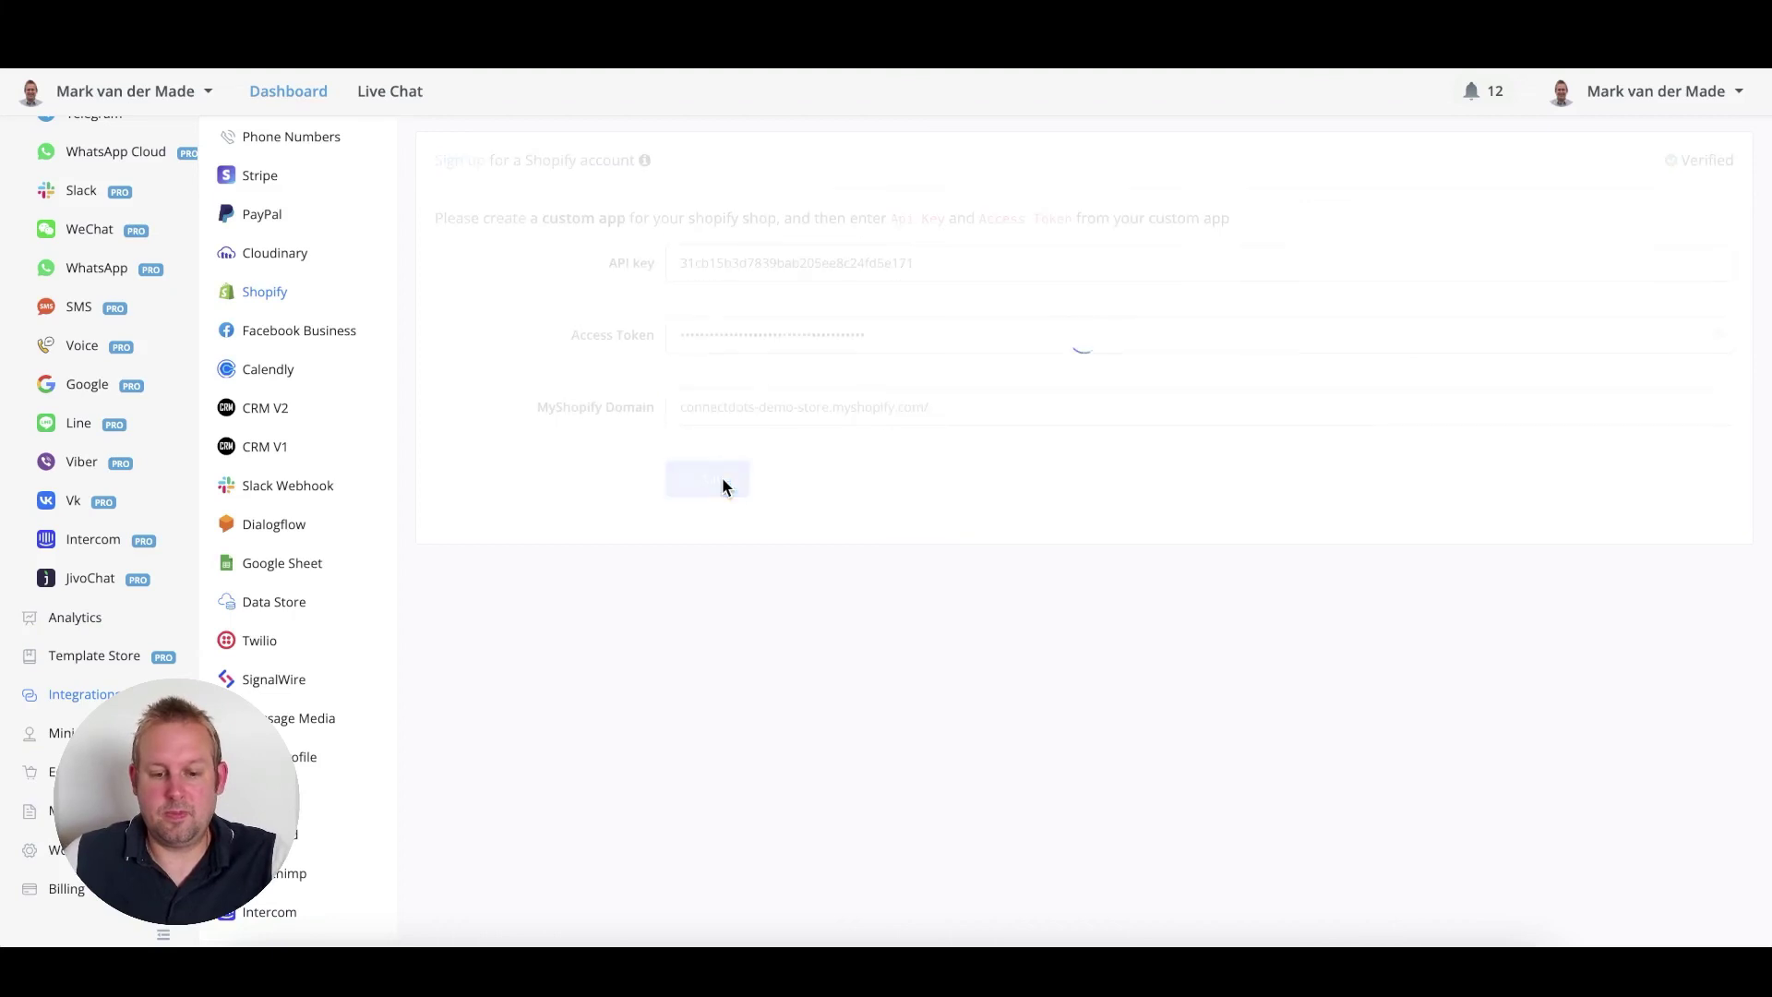